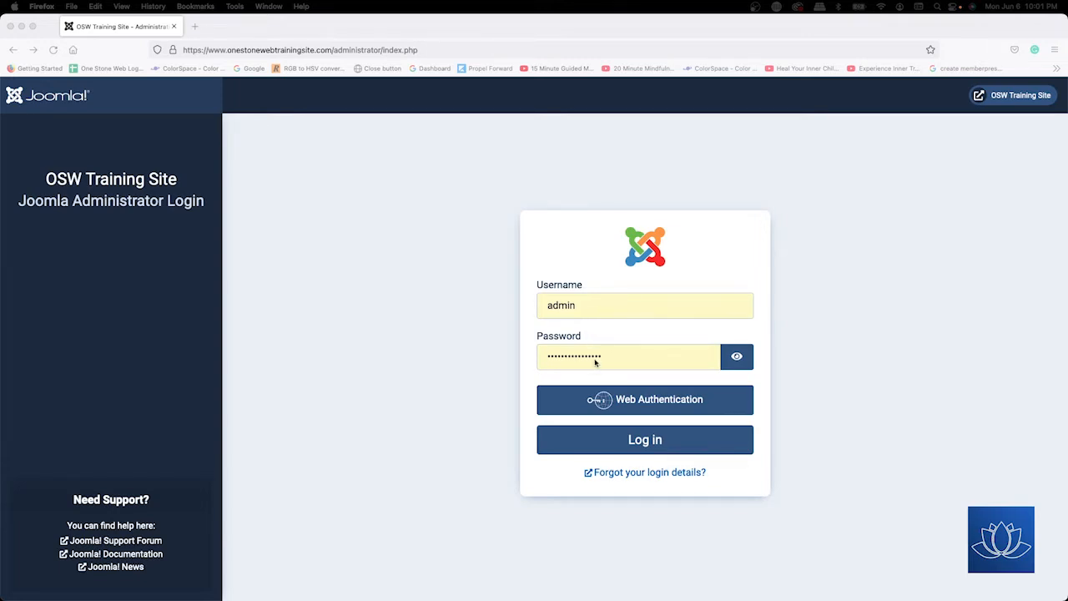
Log in to the administrator back end and collapse the side menu to icons.
click(645, 446)
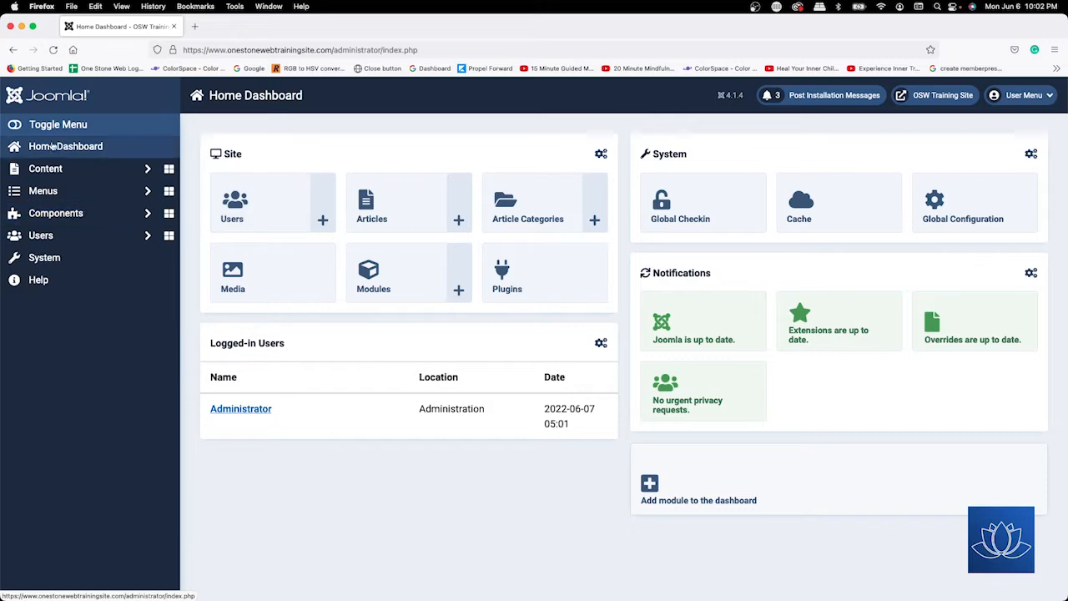
click(22, 125)
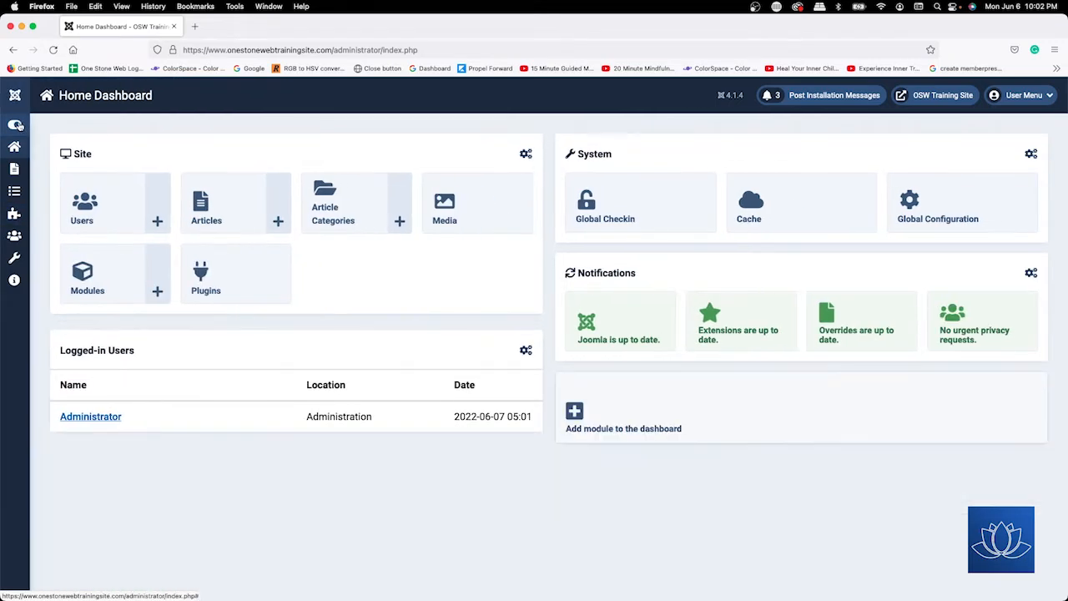
Expand the side menu labels and go to the System Dashboard.
click(18, 125)
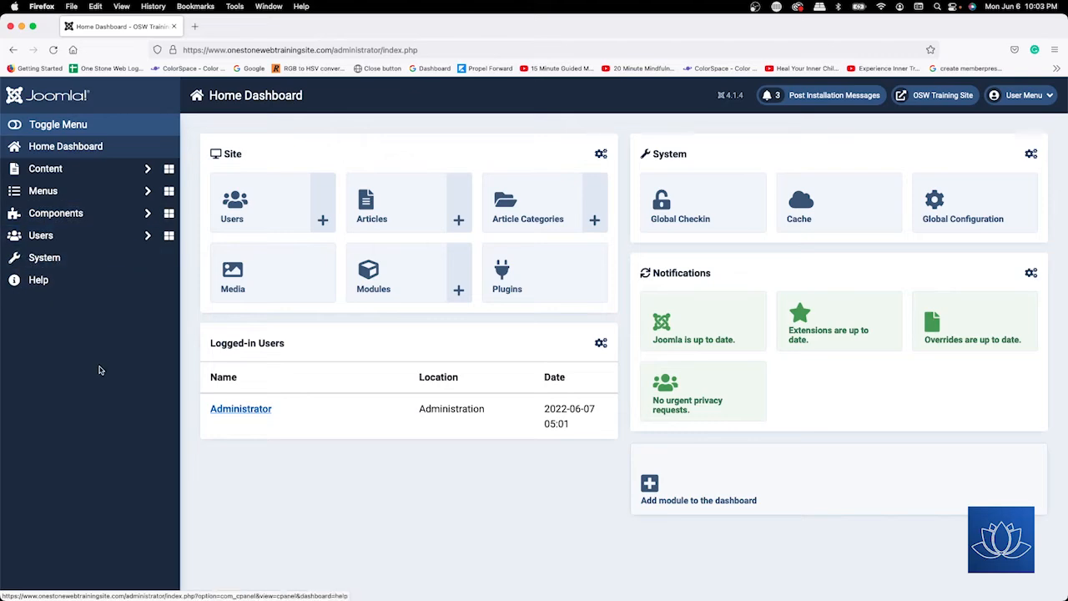
click(52, 258)
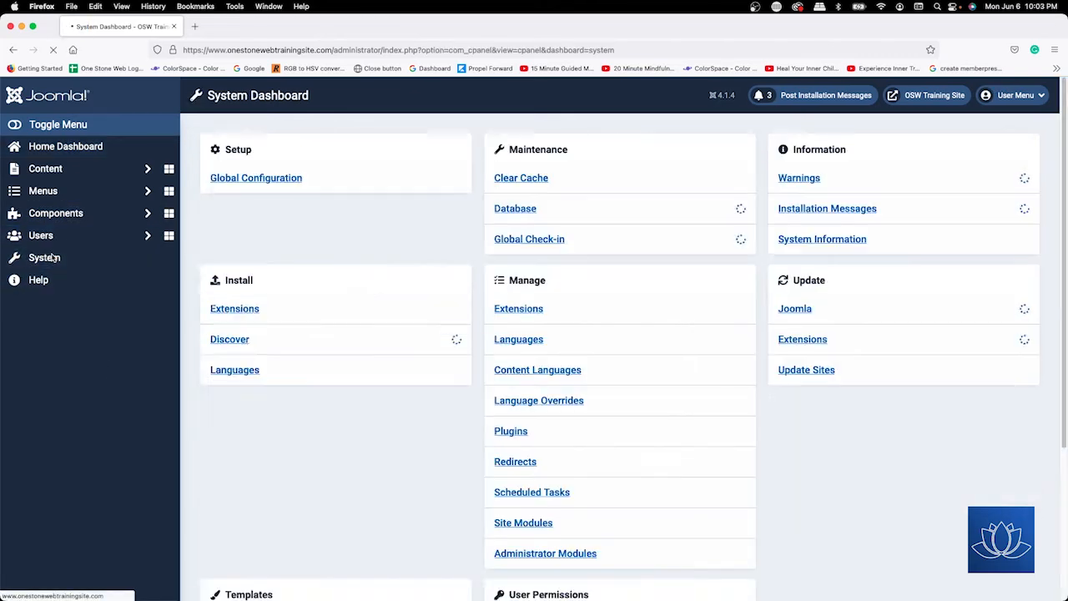
Open the Atum style from Administrator Template Styles for editing.
scroll(364, 267, down, 1)
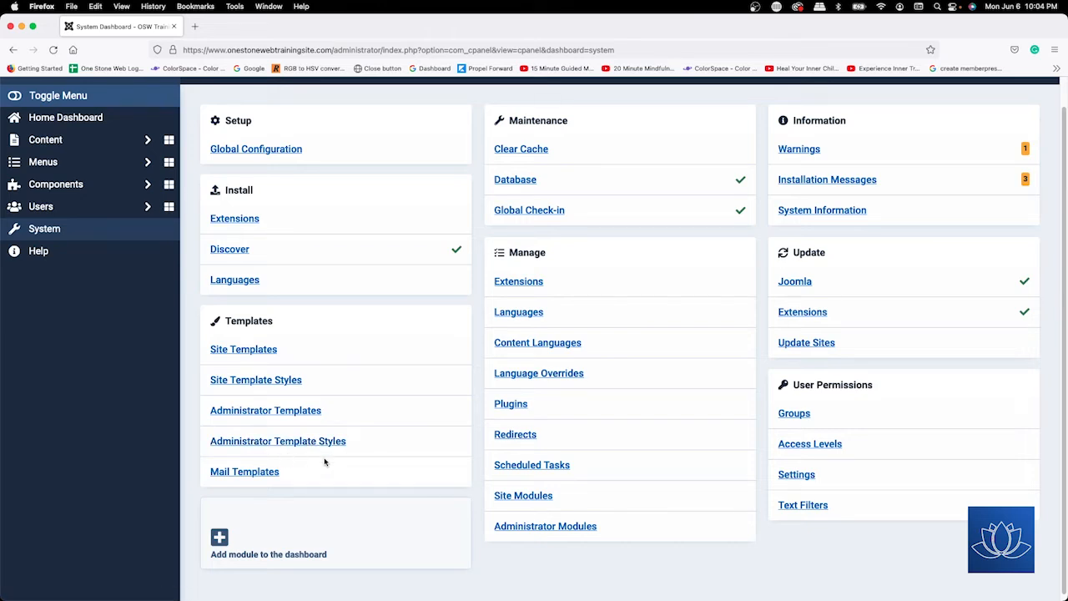
click(304, 443)
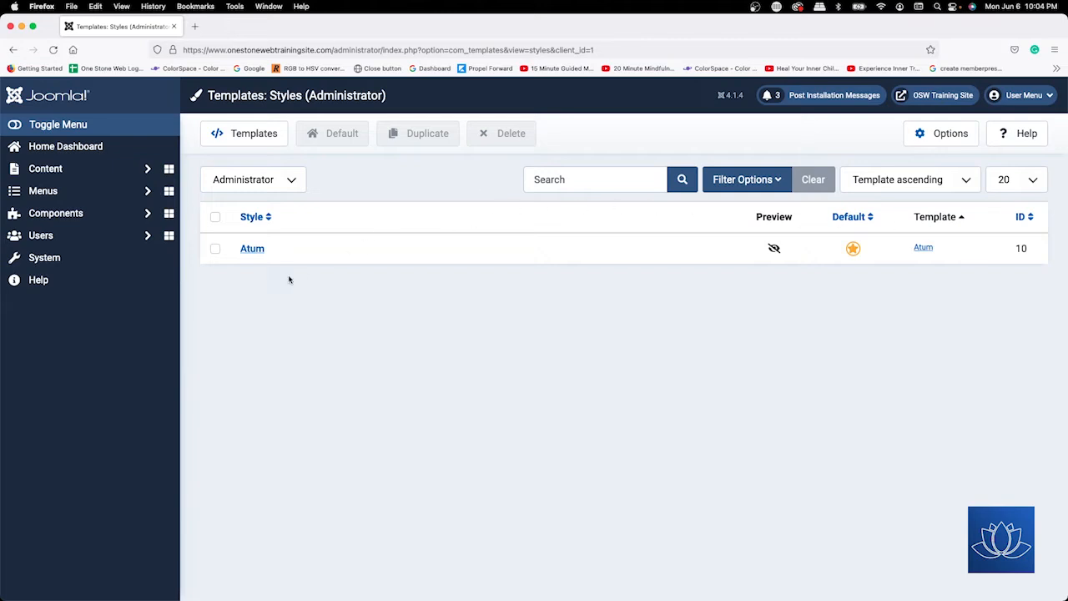
click(252, 248)
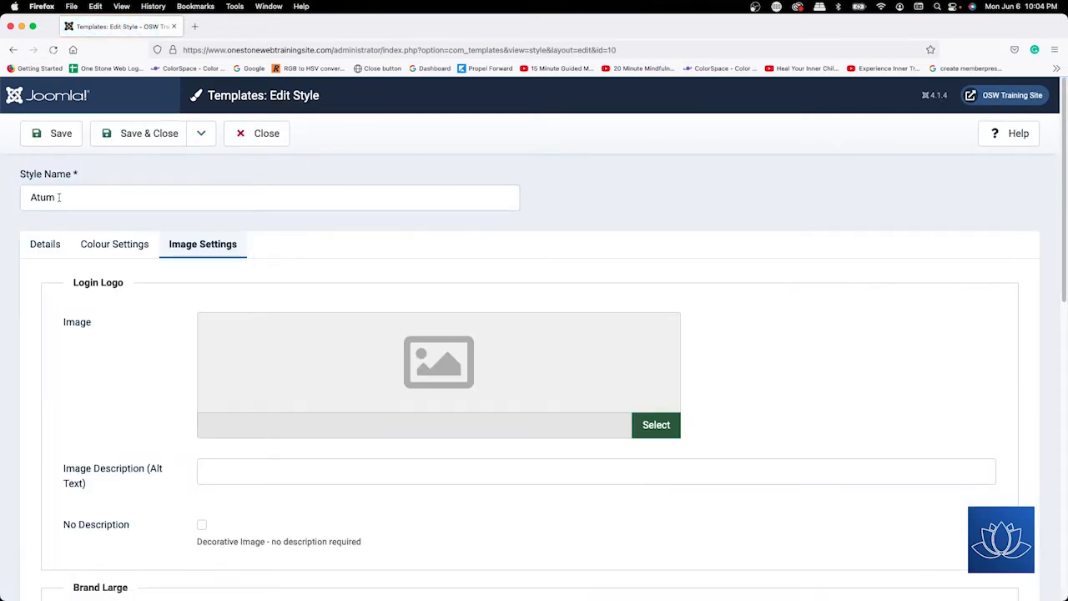
Rename the Atum style to 'One Stone Web Tutorial Site' and review its Details and Colour Settings.
drag(58, 197, 31, 185)
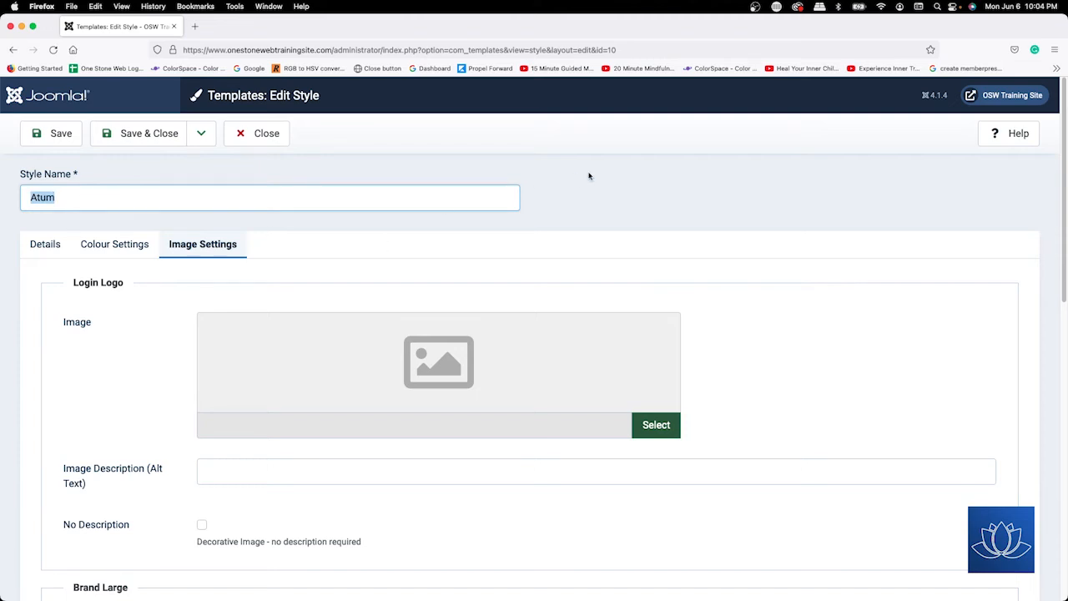
text(On)
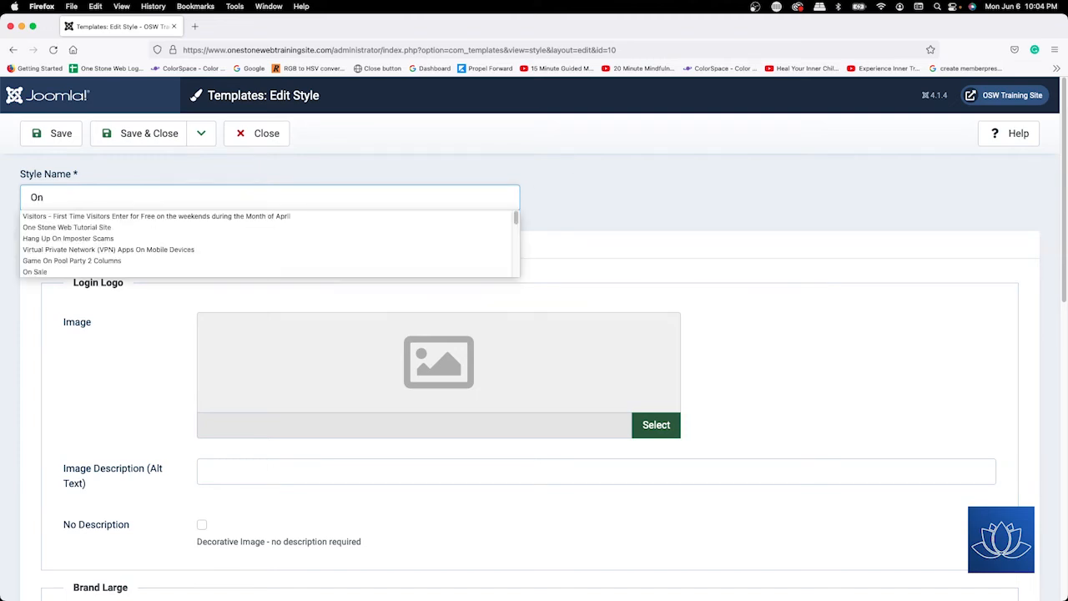
text(e Sto)
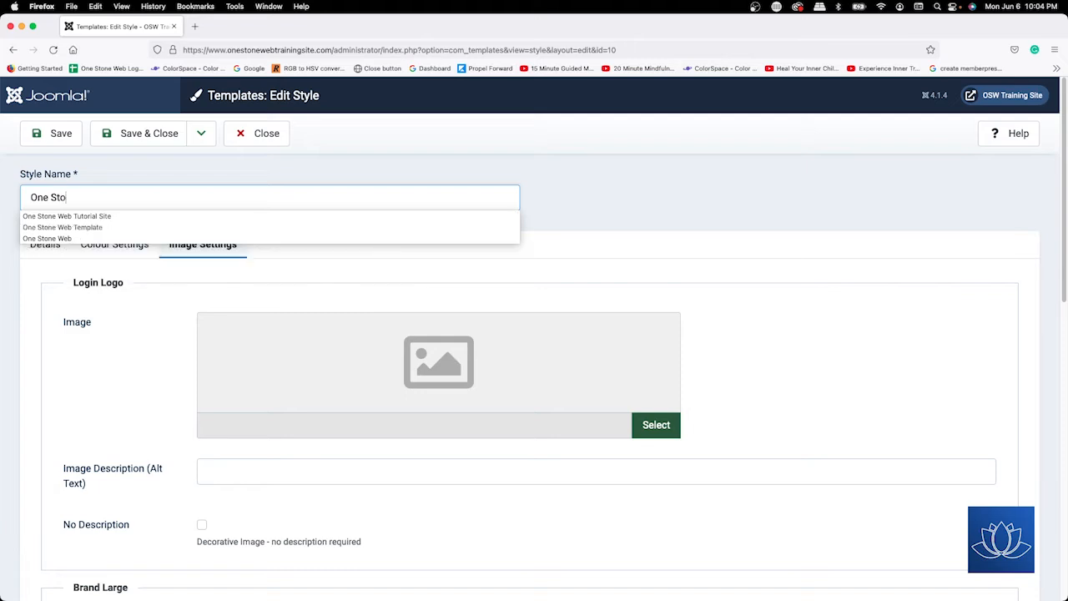
text(ne Web)
click(108, 216)
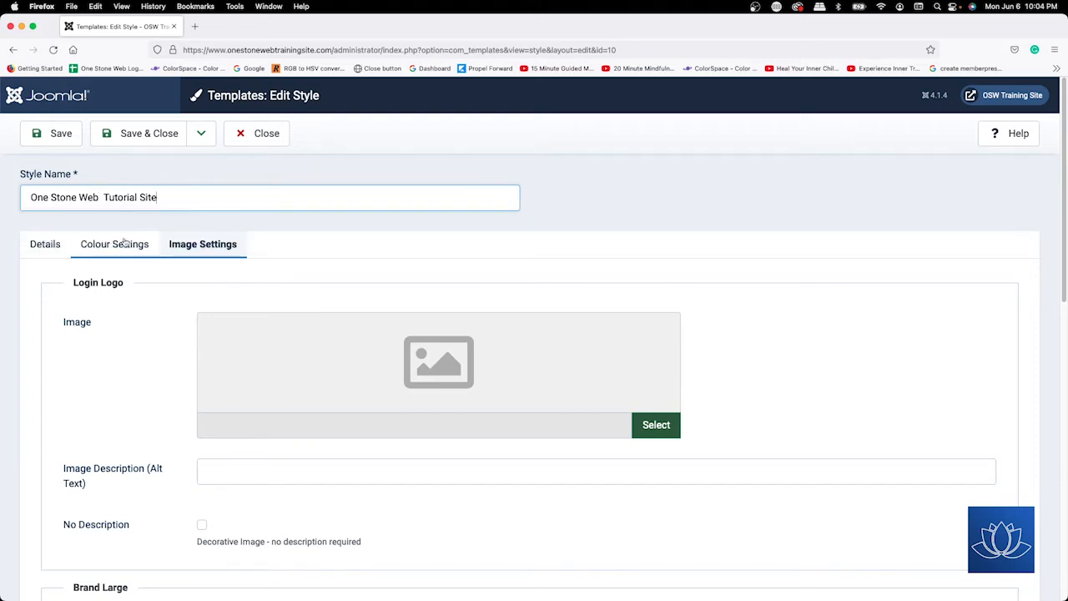
click(47, 245)
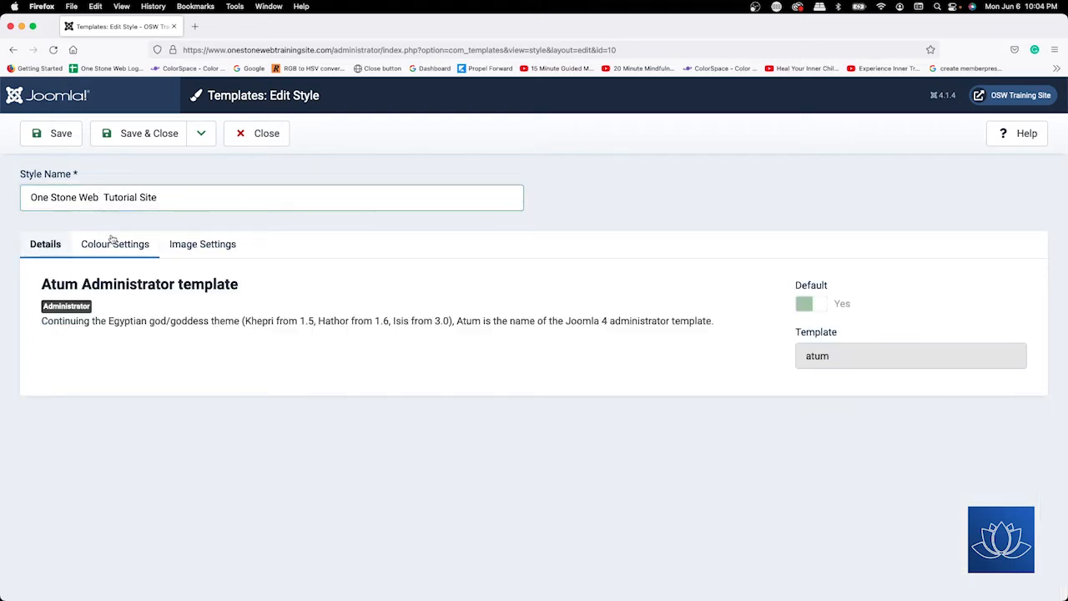
click(111, 240)
click(54, 242)
Review the default Colour Settings, then bring up the Login Logo image settings.
click(120, 240)
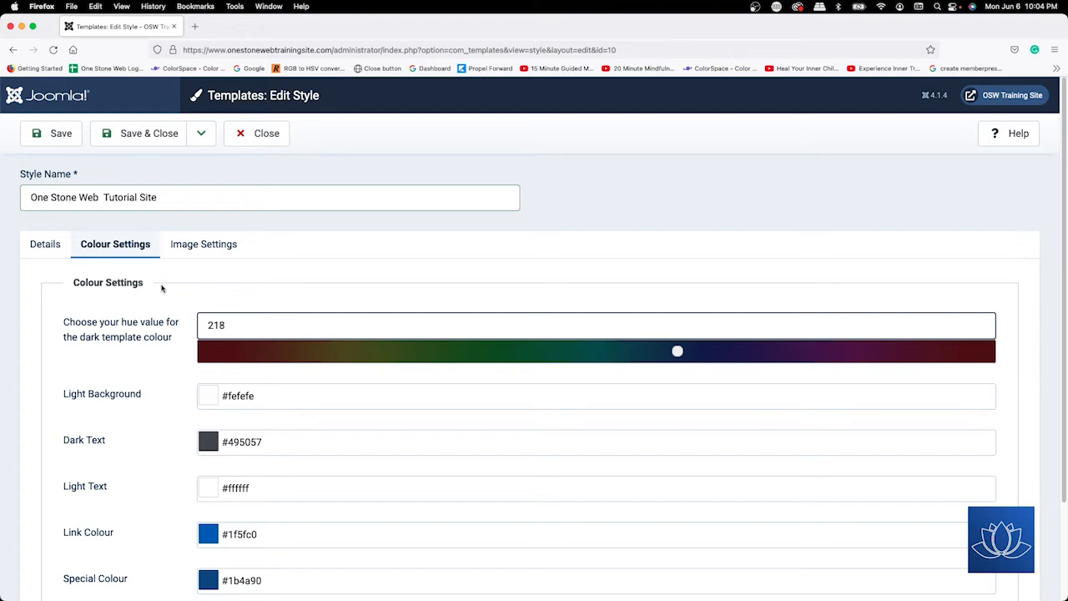
scroll(161, 288, down, 2)
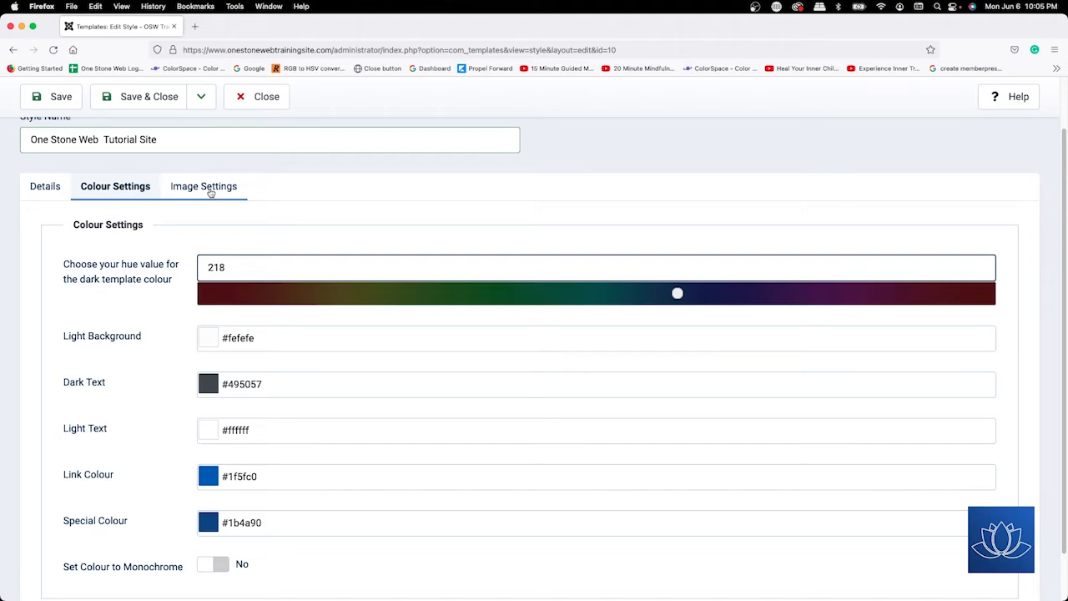
click(210, 190)
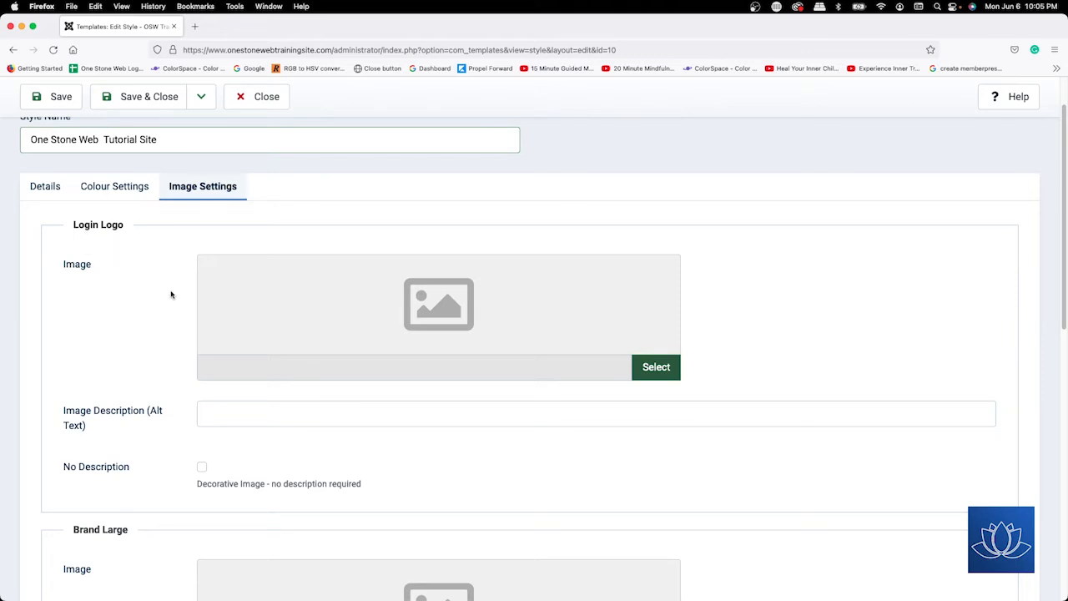
Close the style editor without saving, log out, and log back in.
click(267, 98)
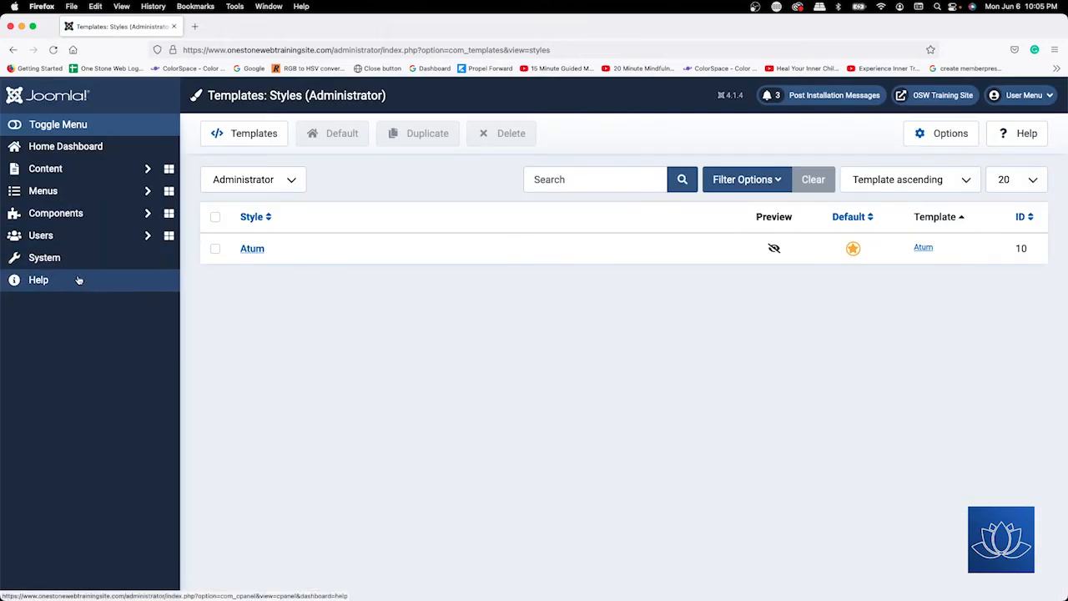
click(1032, 96)
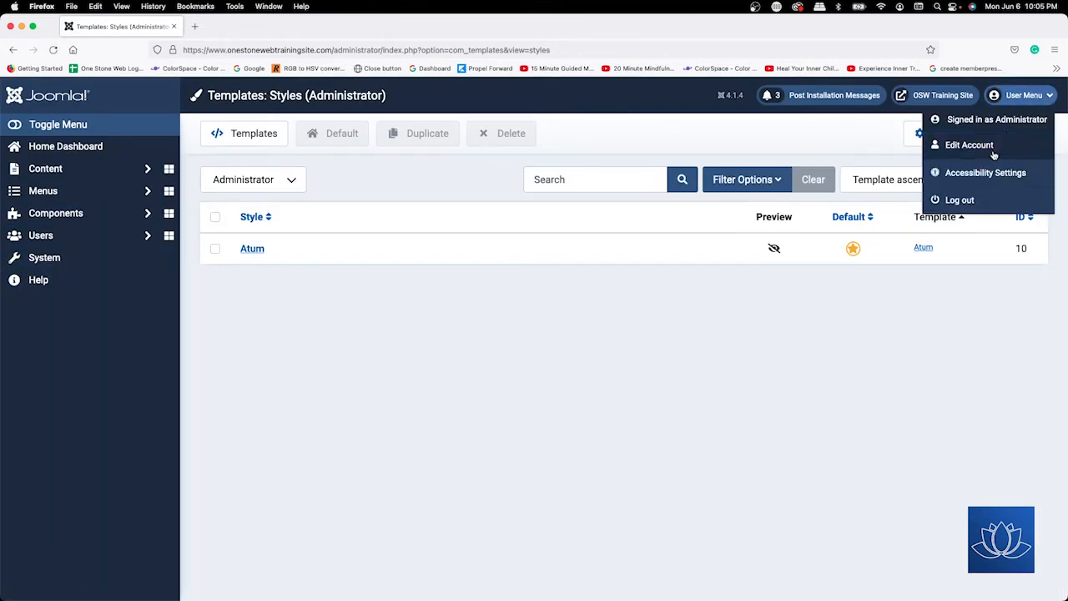
click(965, 208)
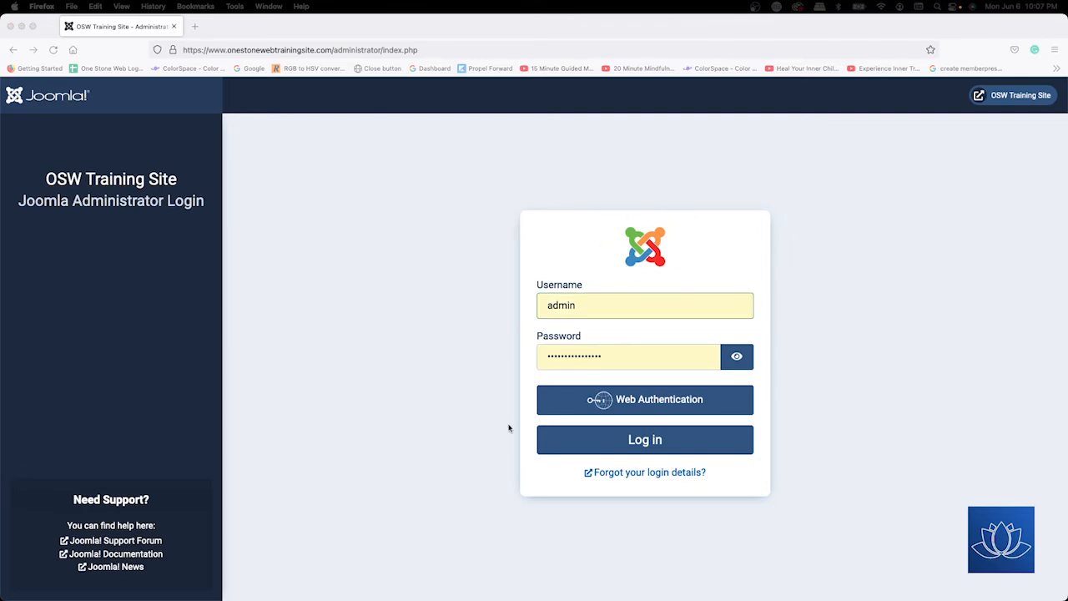
click(644, 440)
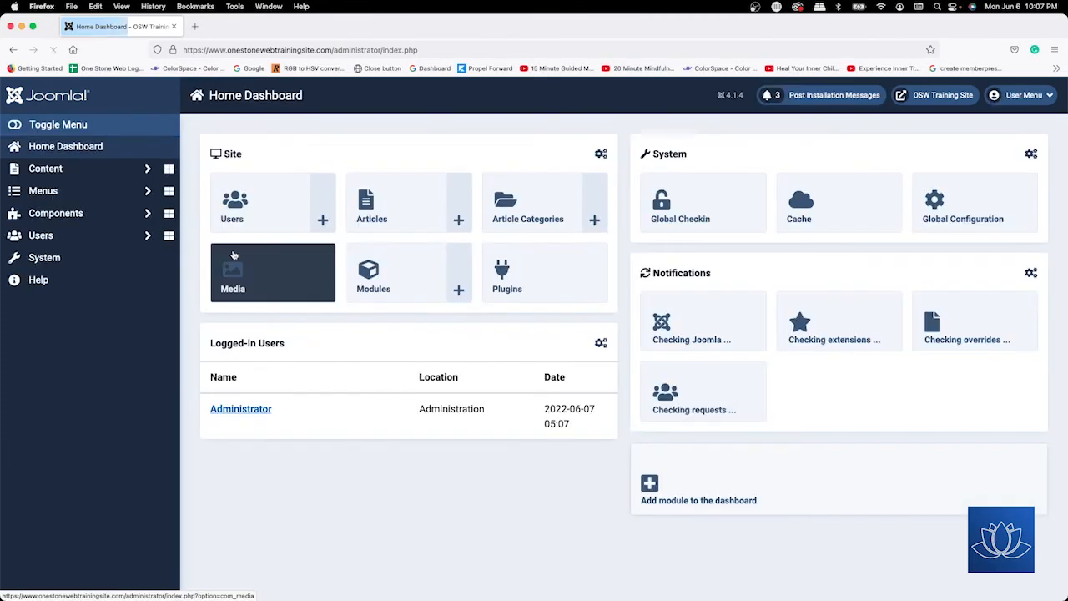
Reopen the Atum administrator style and rename it to 'One Stone Web Tutorial Site'.
click(57, 261)
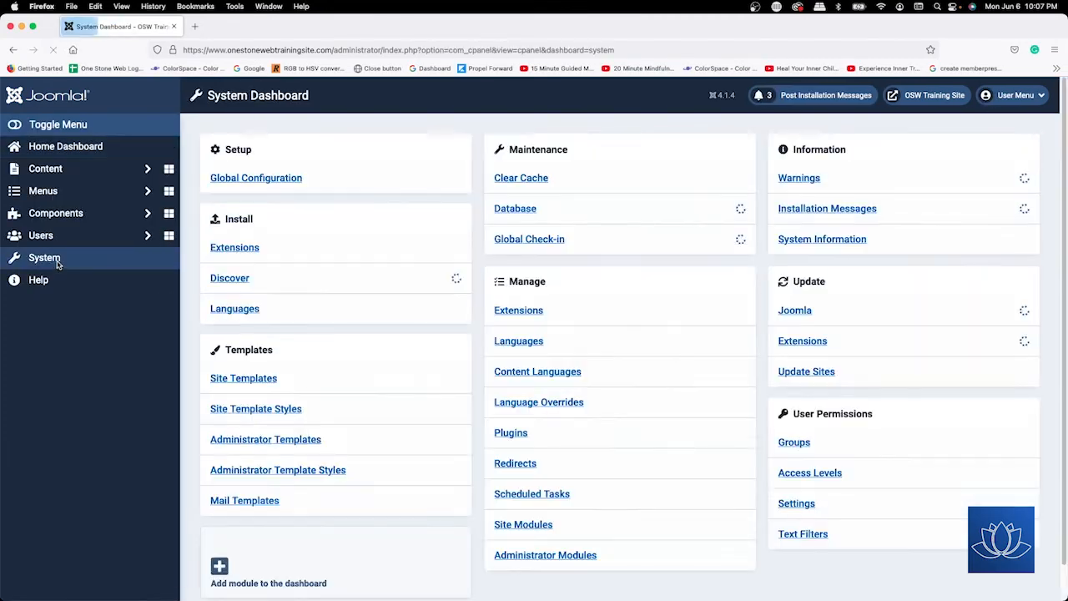
click(309, 471)
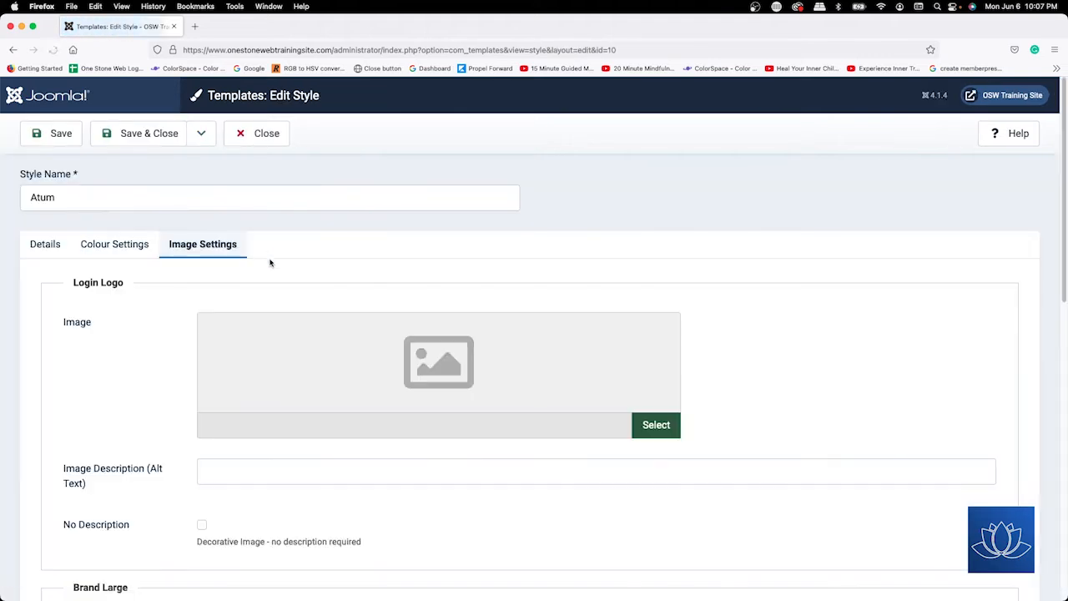
double_click(327, 188)
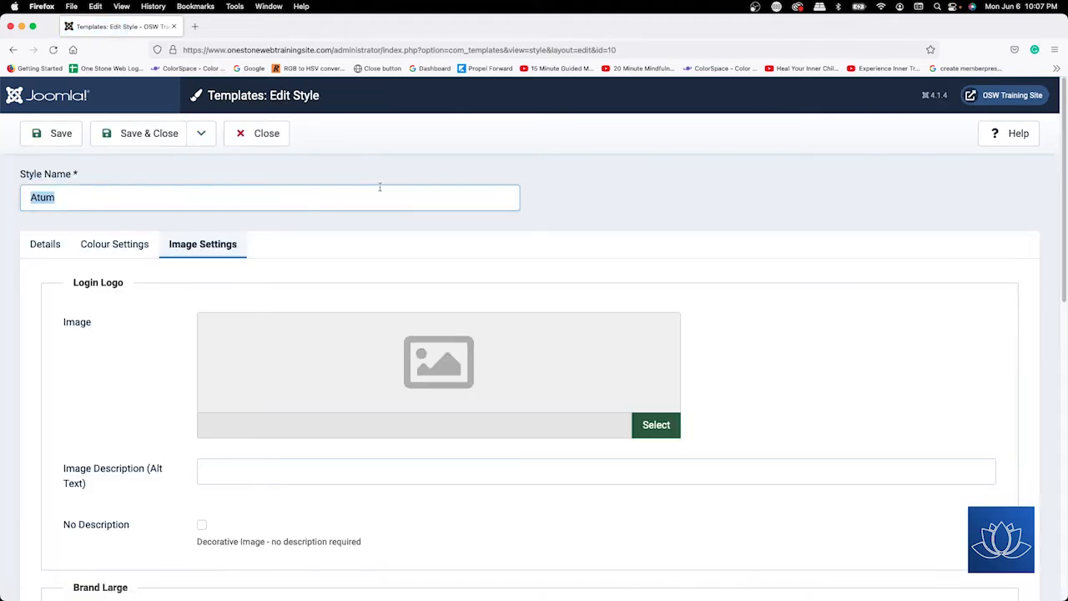
text(One)
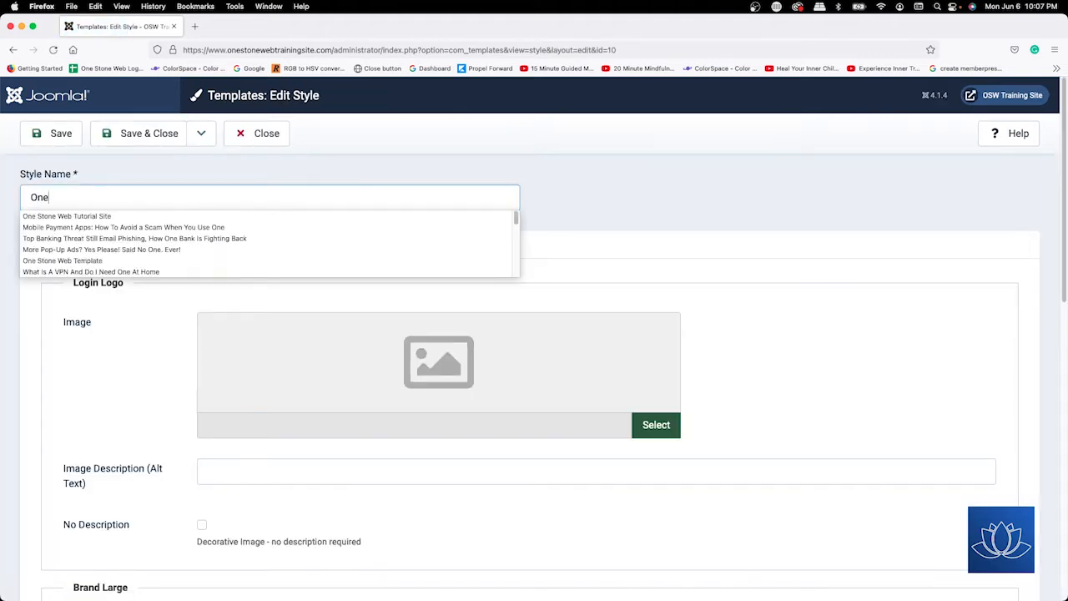
click(86, 216)
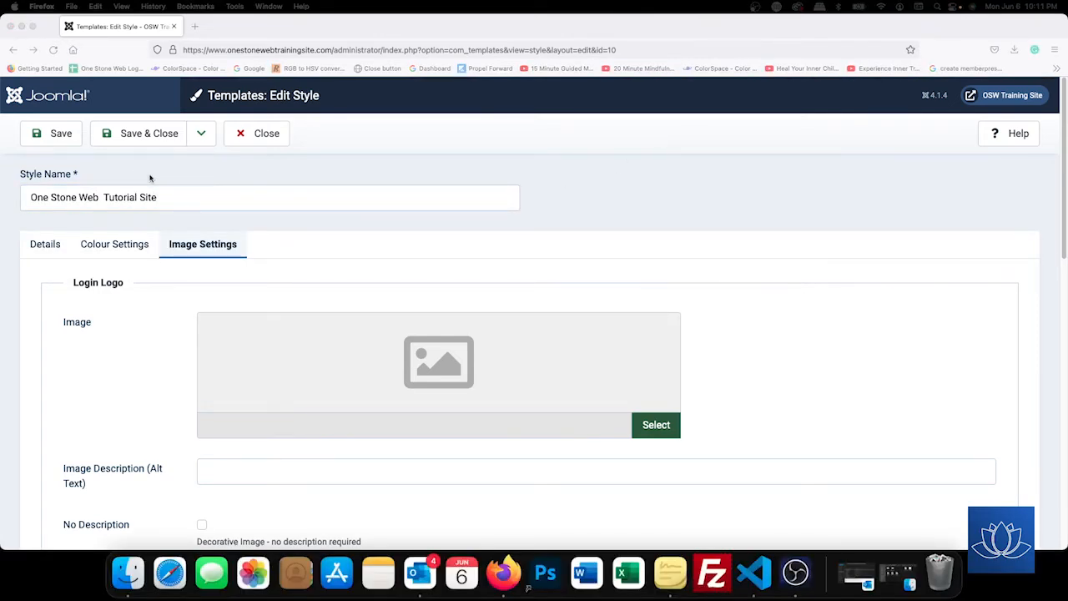
Upload onestoneweb-rebrand-2021.jpg from the Desktop as the Login Logo and save the style.
click(649, 434)
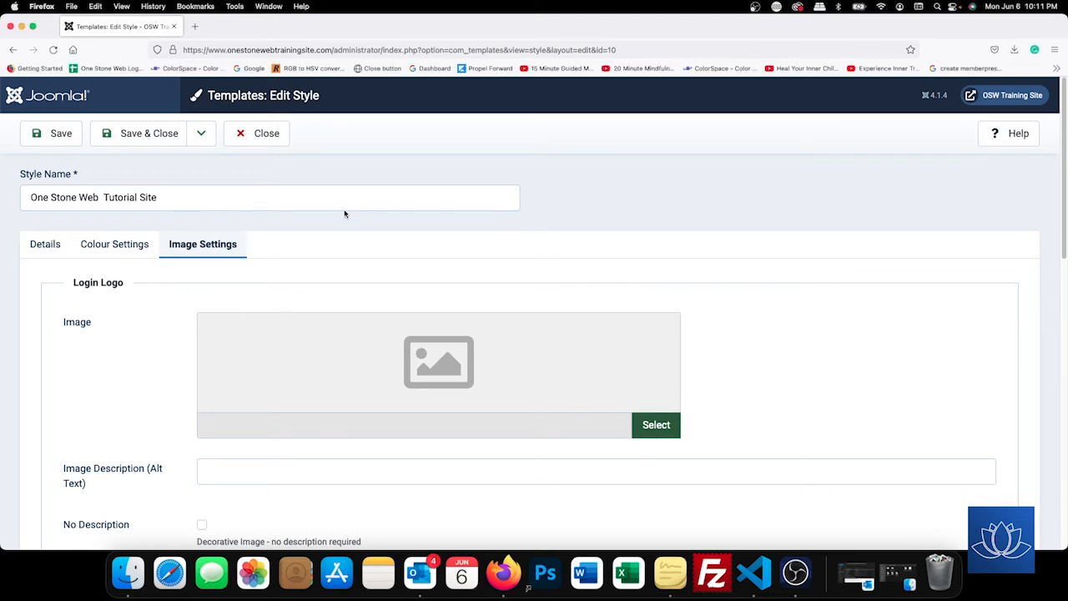
click(666, 429)
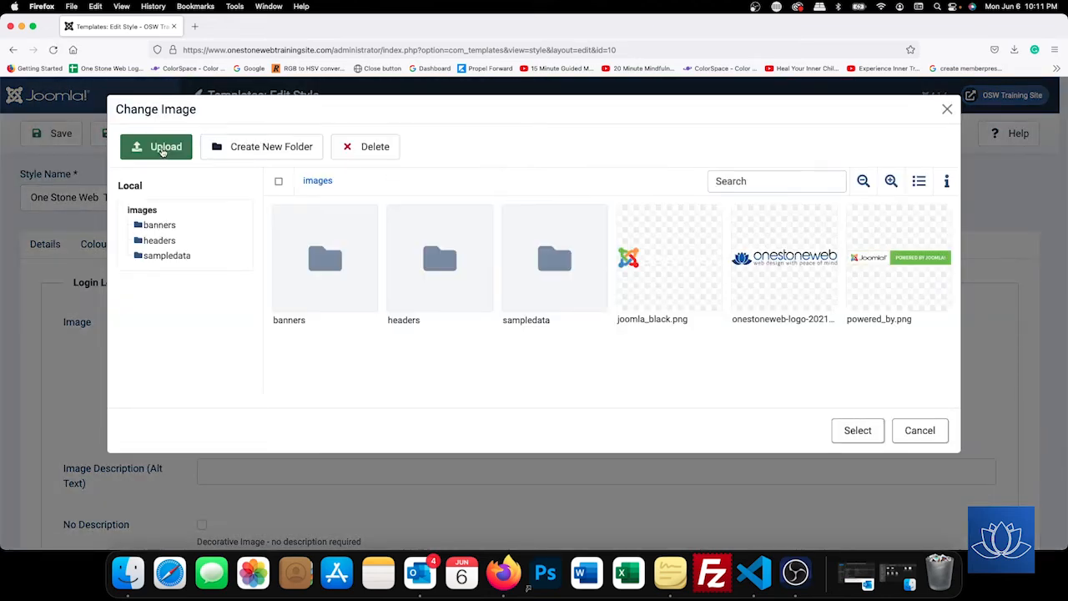
click(163, 152)
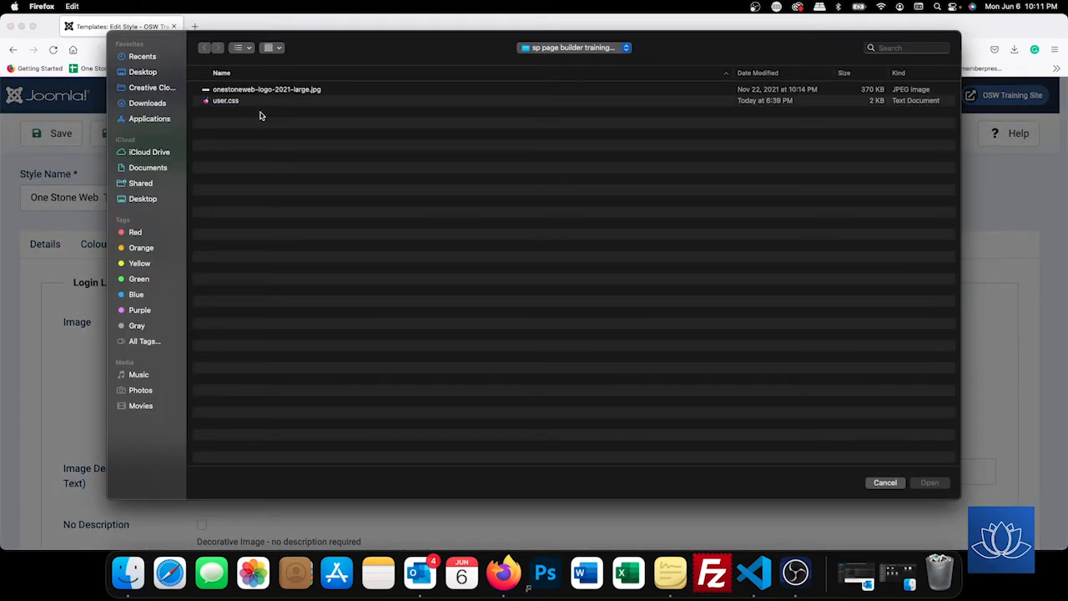
click(146, 75)
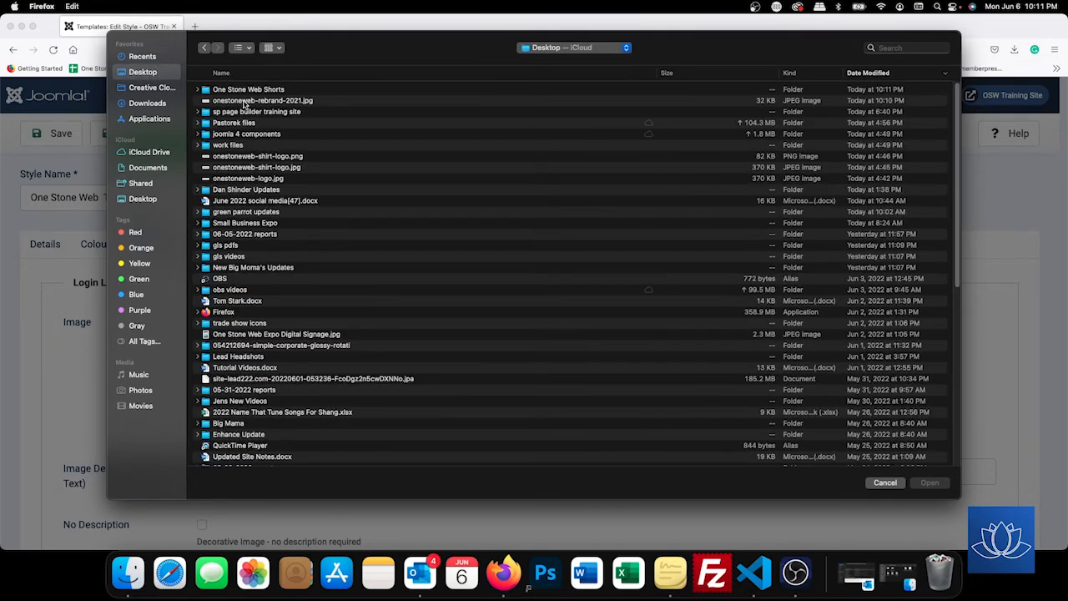
double_click(245, 101)
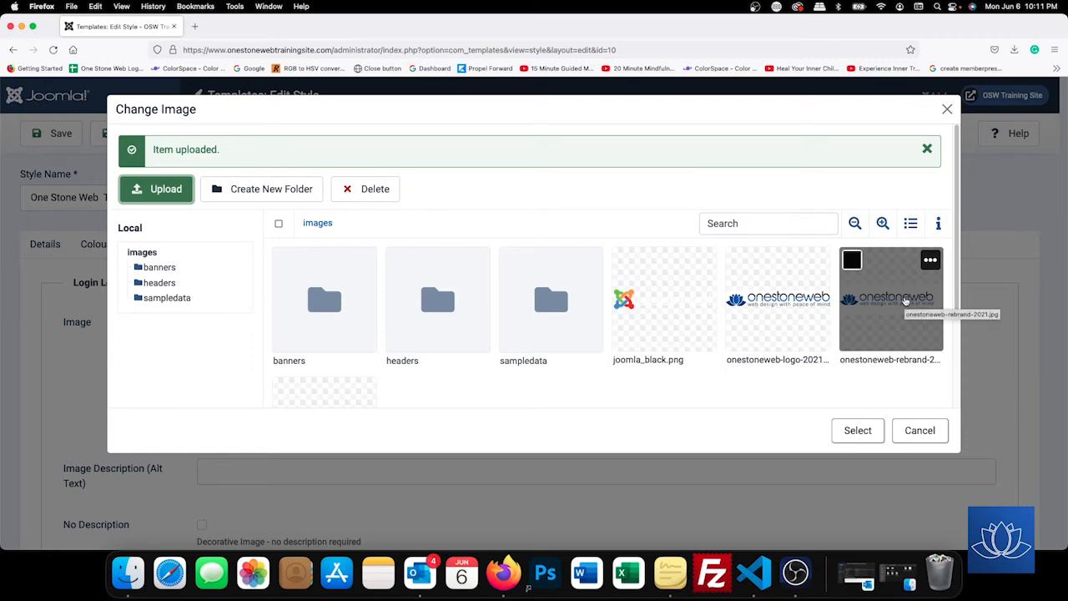
click(905, 299)
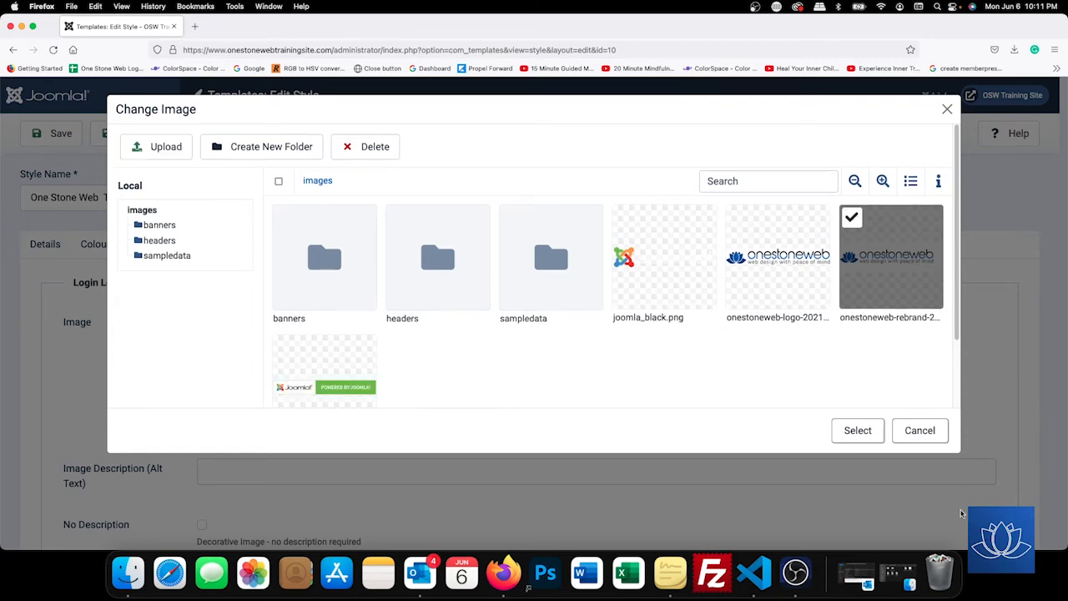
click(851, 430)
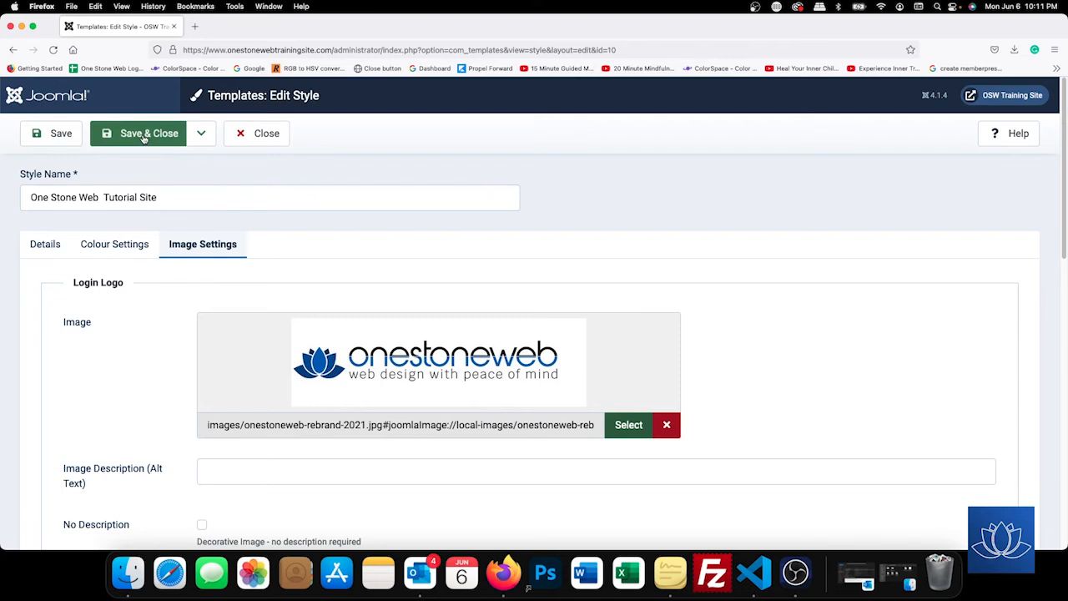
click(143, 138)
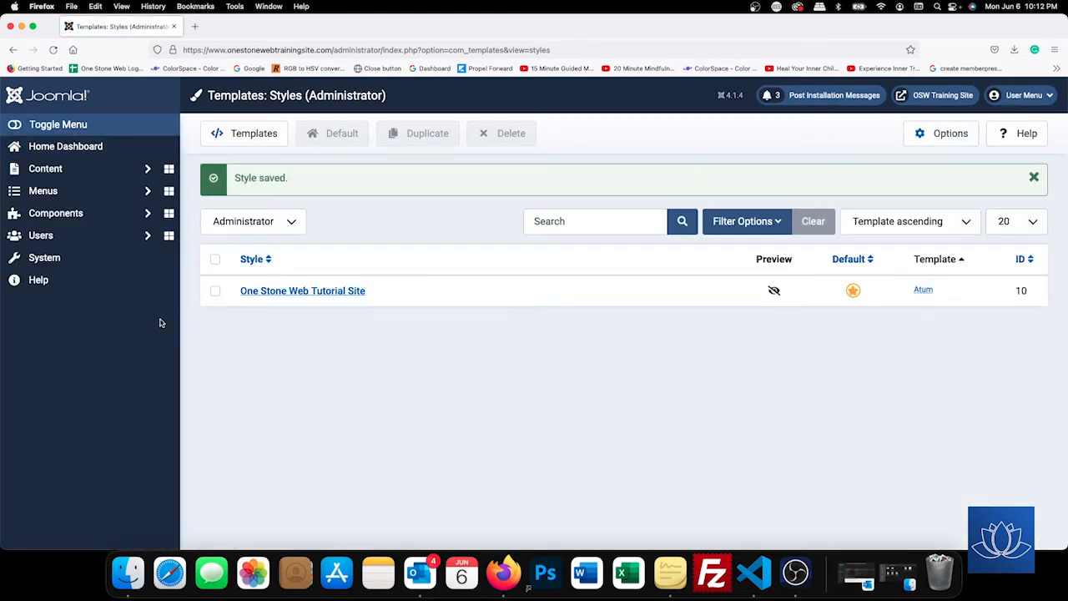
Log out to check the new rebrand logo on the login page, then log back in.
click(1029, 97)
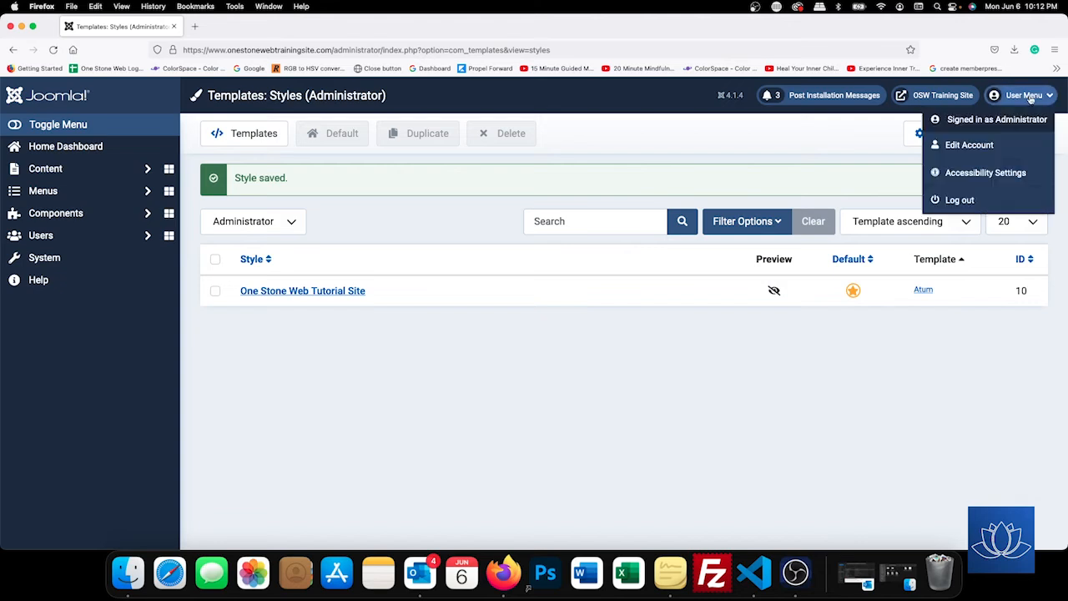
click(974, 205)
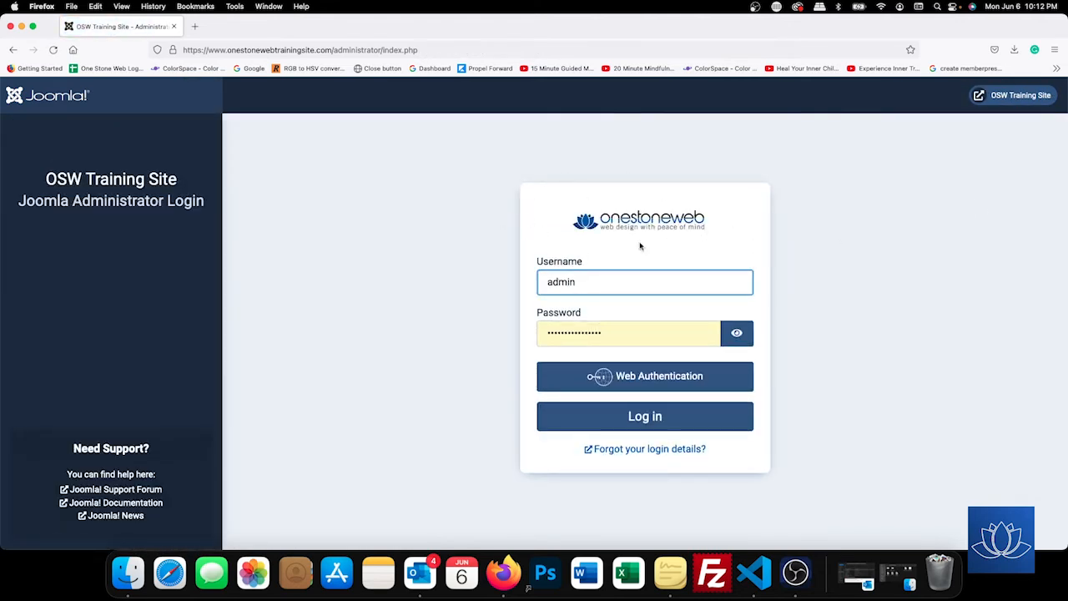
click(645, 419)
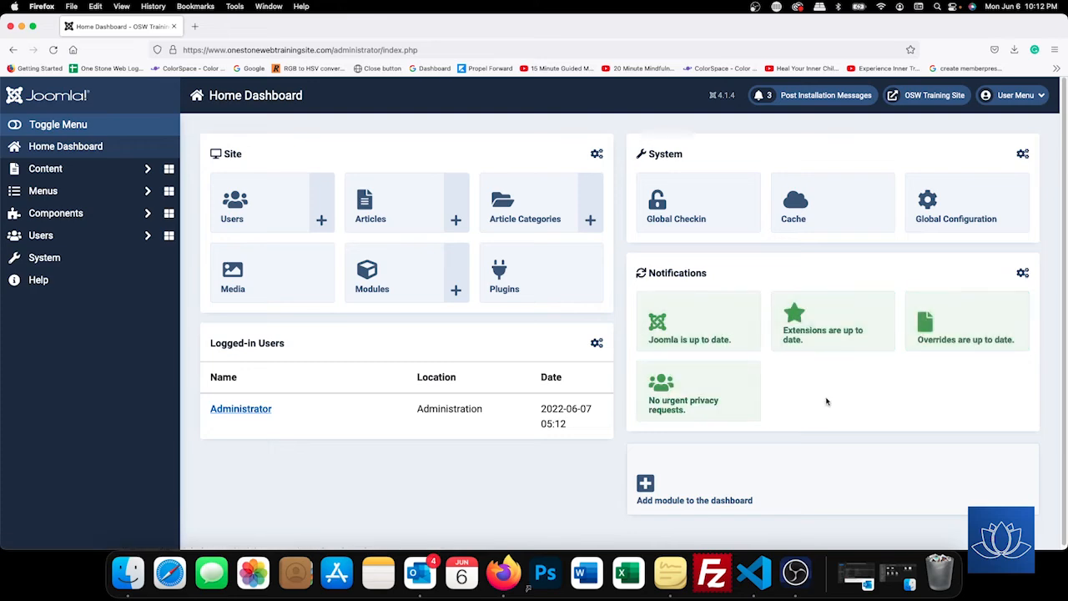
Open the Atum administrator template's Details and Files, browse its css folder, and start a new file.
click(46, 258)
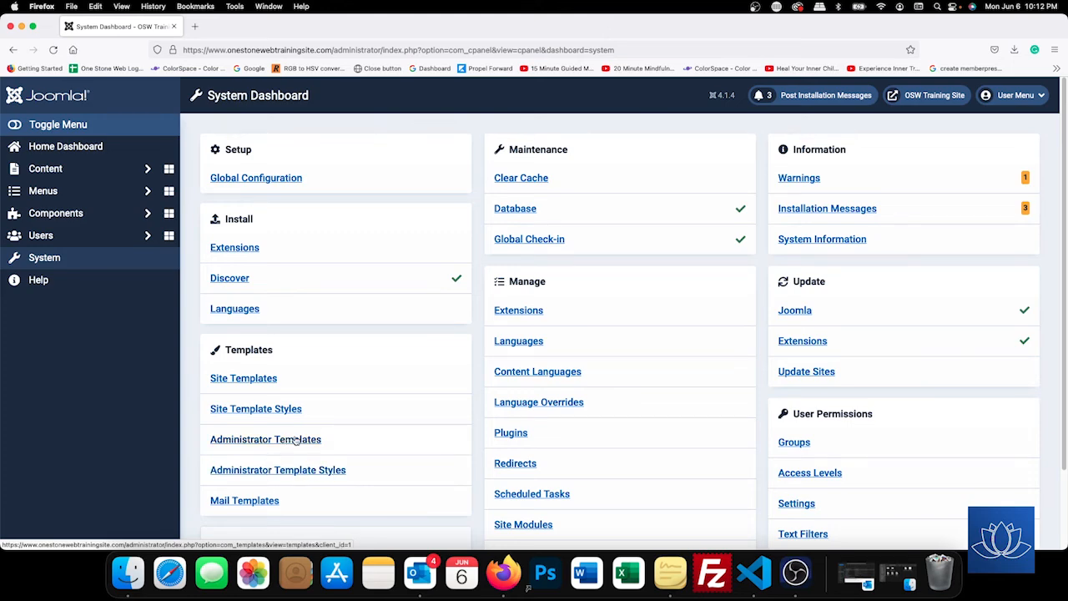
click(291, 440)
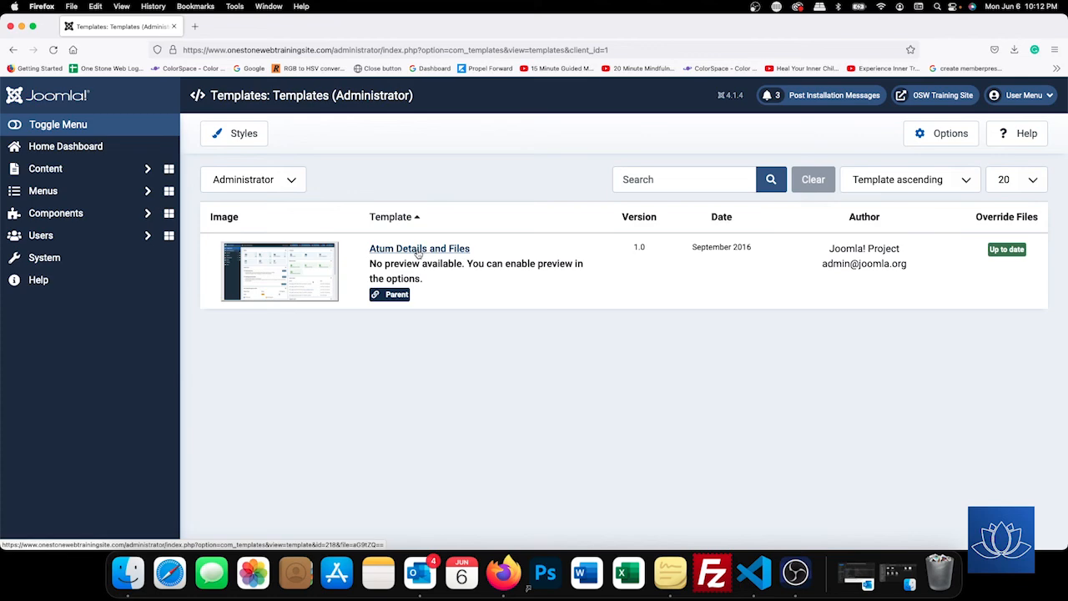
click(418, 250)
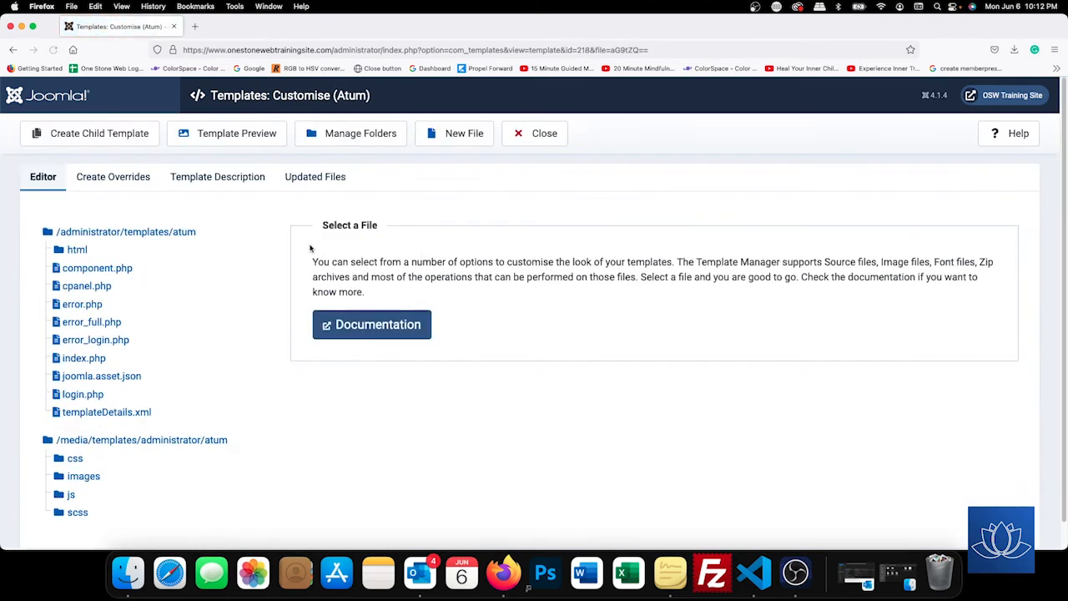
scroll(161, 248, down, 1)
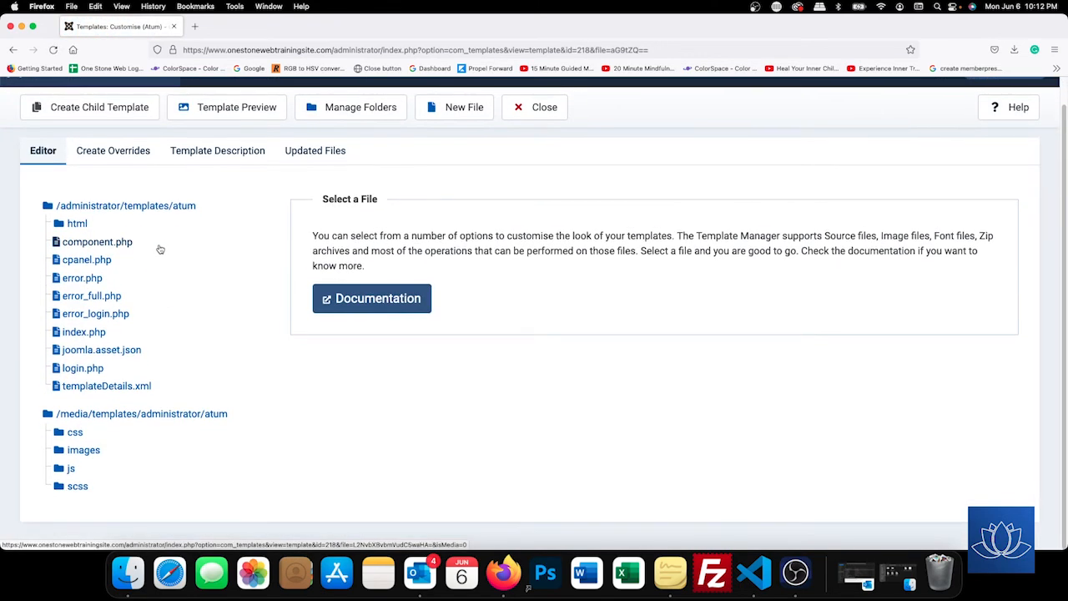
click(72, 437)
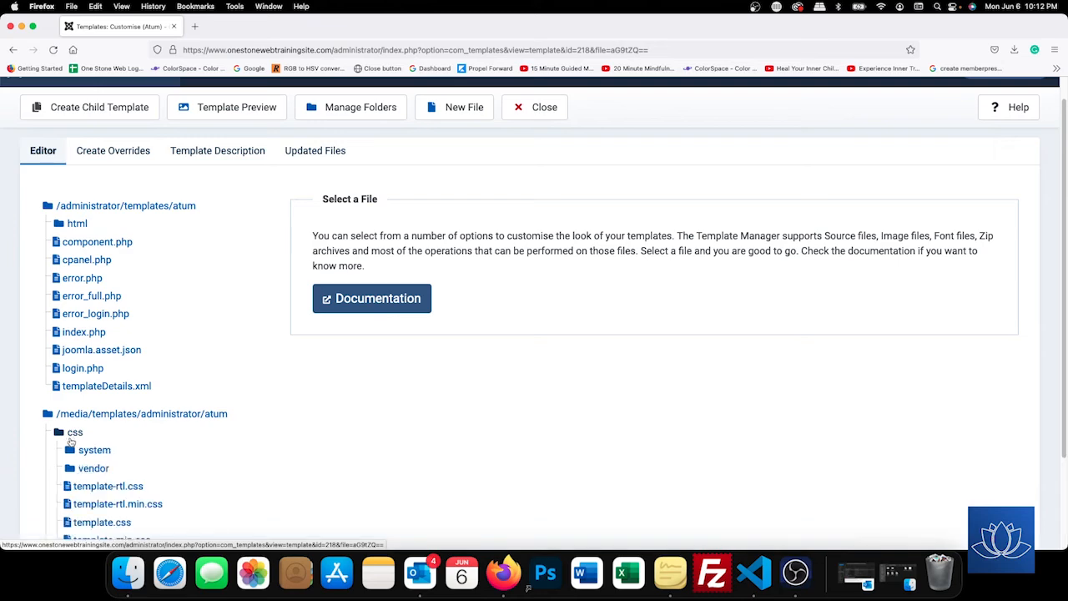
click(72, 435)
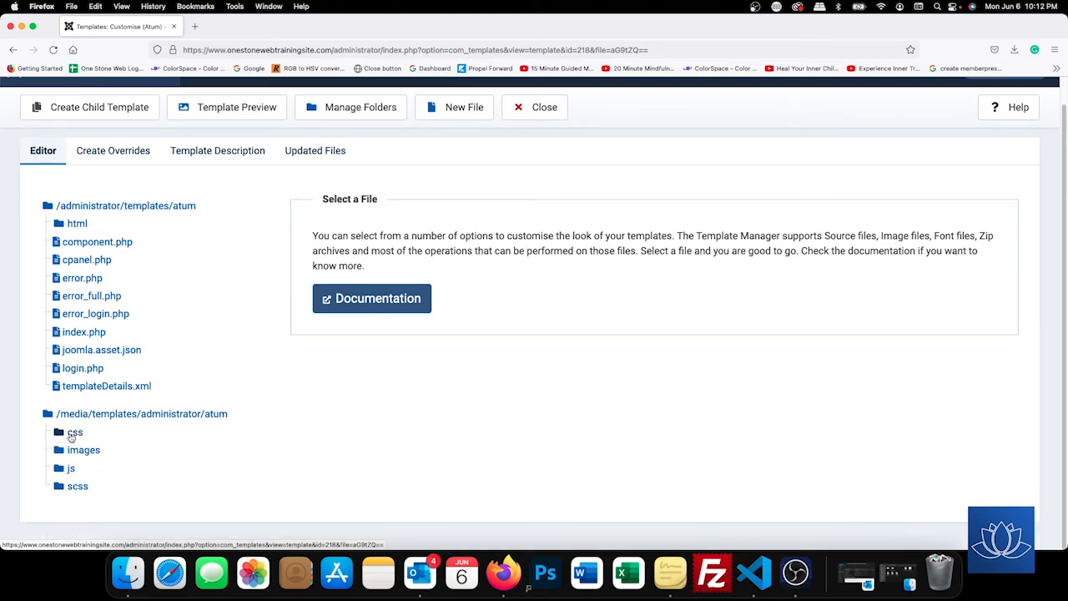
scroll(425, 190, up, 1)
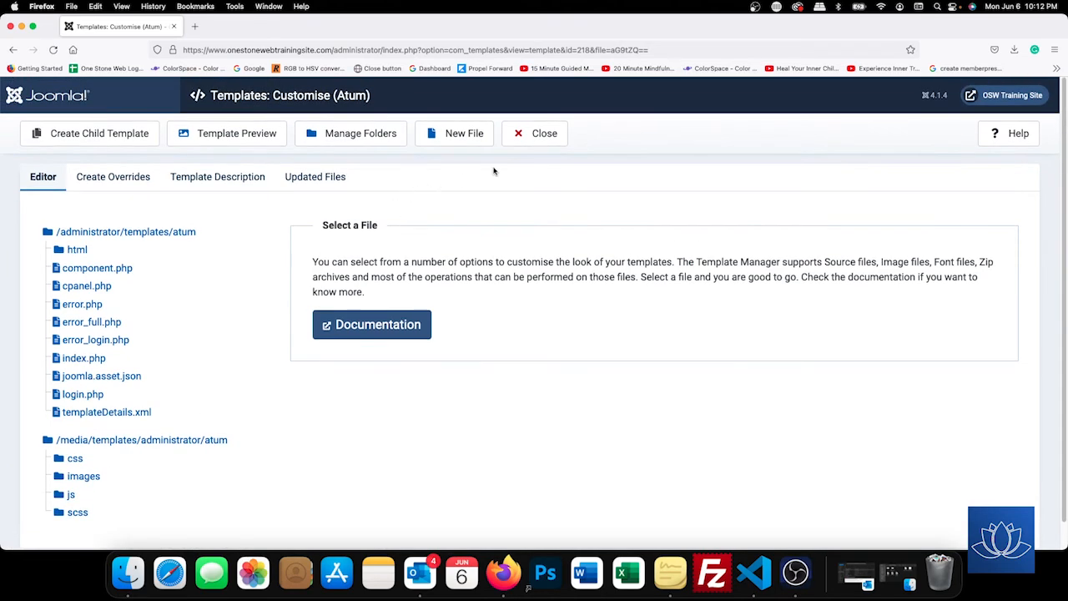
click(457, 133)
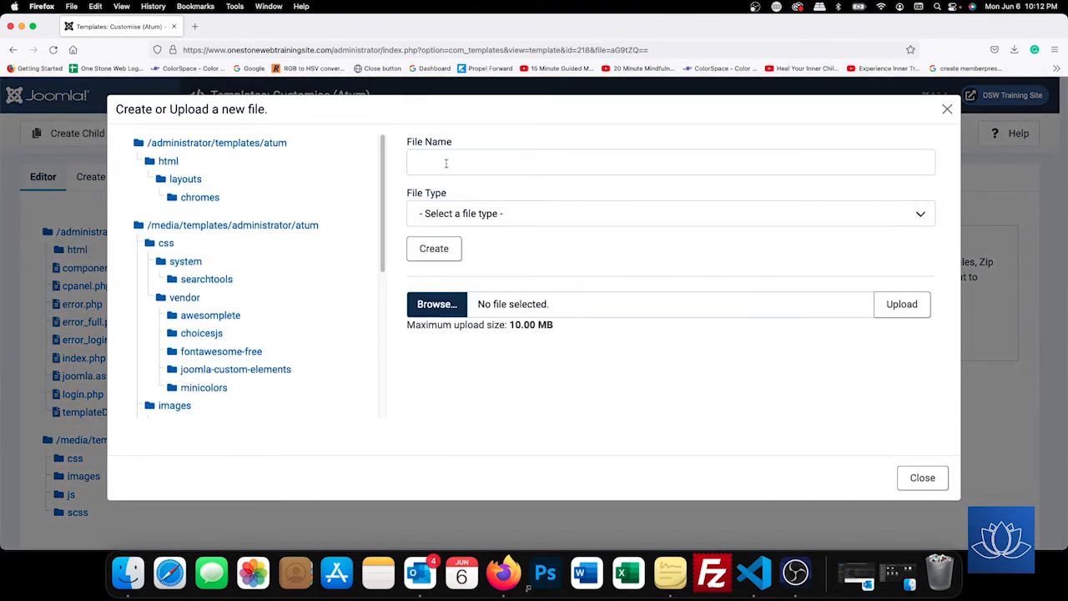
Create a new file named 'user' of type .css in the Atum media/css folder.
click(446, 164)
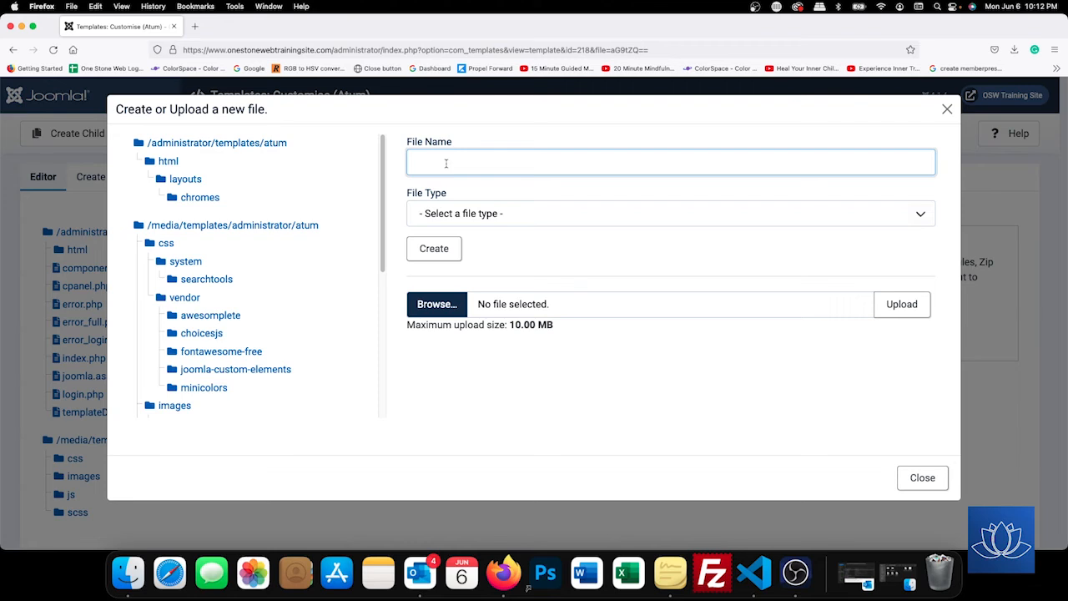
text(user)
click(490, 216)
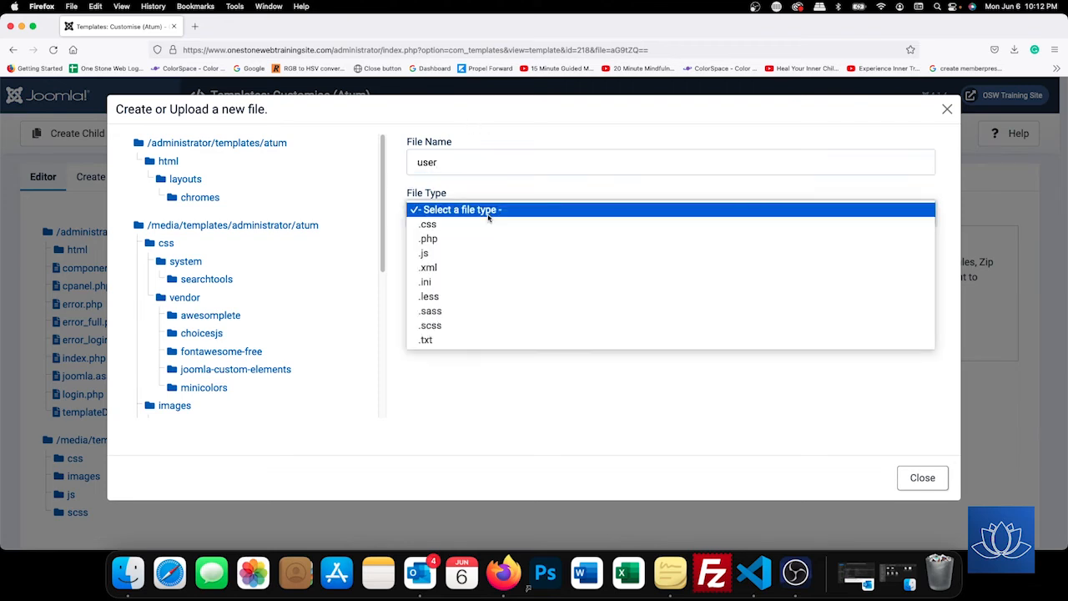
click(462, 226)
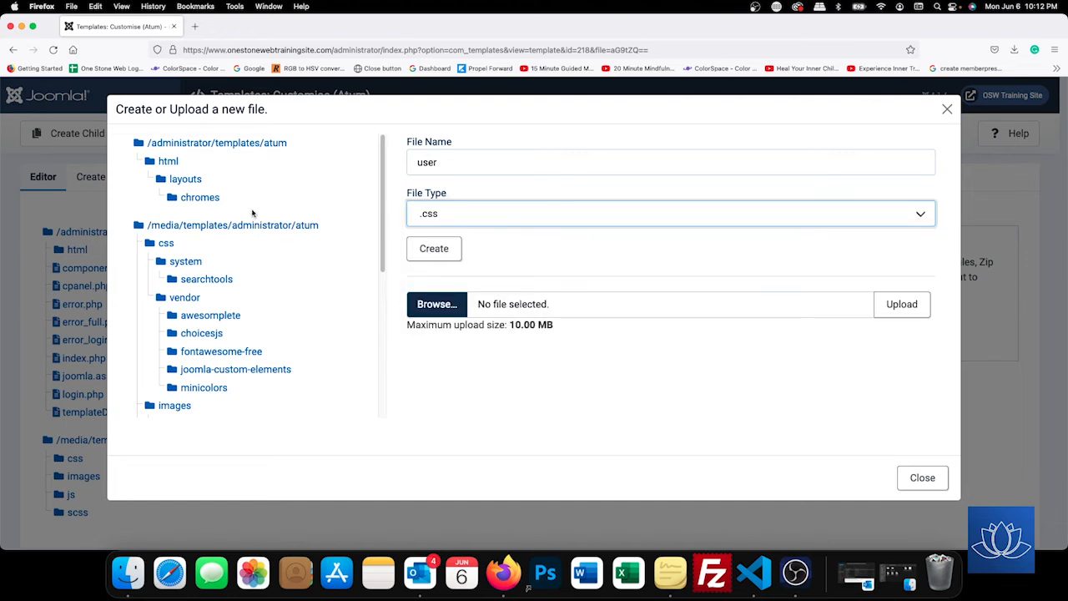
click(167, 245)
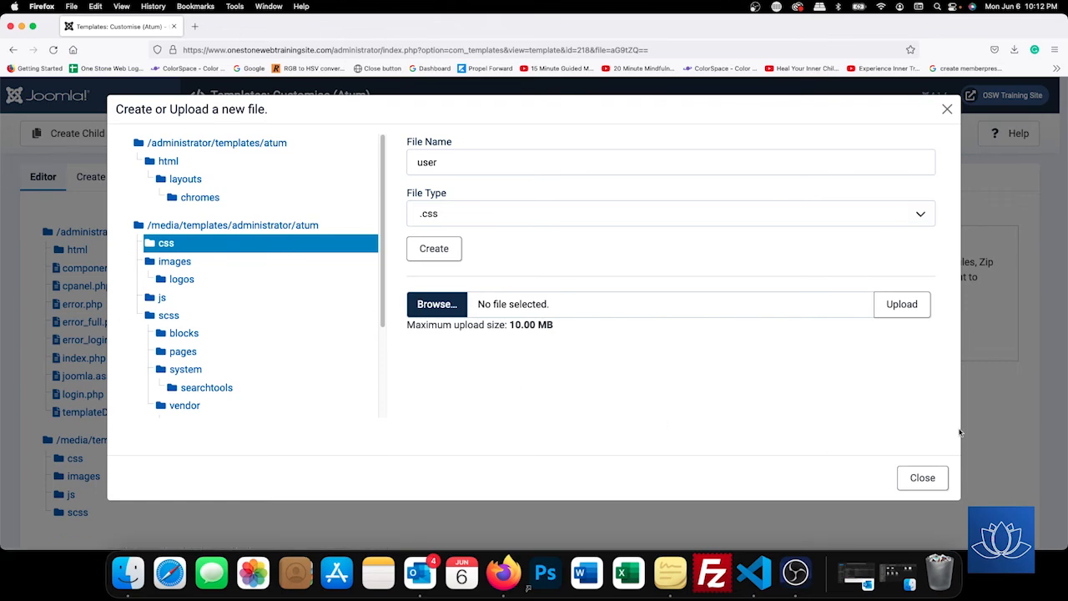
click(434, 248)
scroll(191, 422, down, 5)
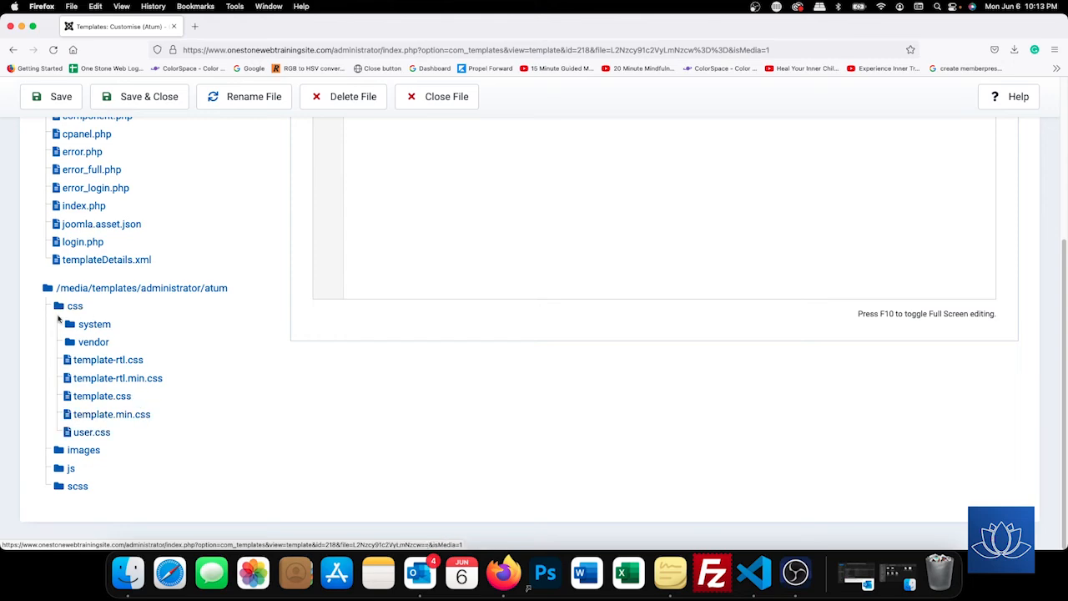
Paste the prepared 81-line custom admin CSS into the empty user.css file.
click(101, 435)
scroll(174, 403, down, 2)
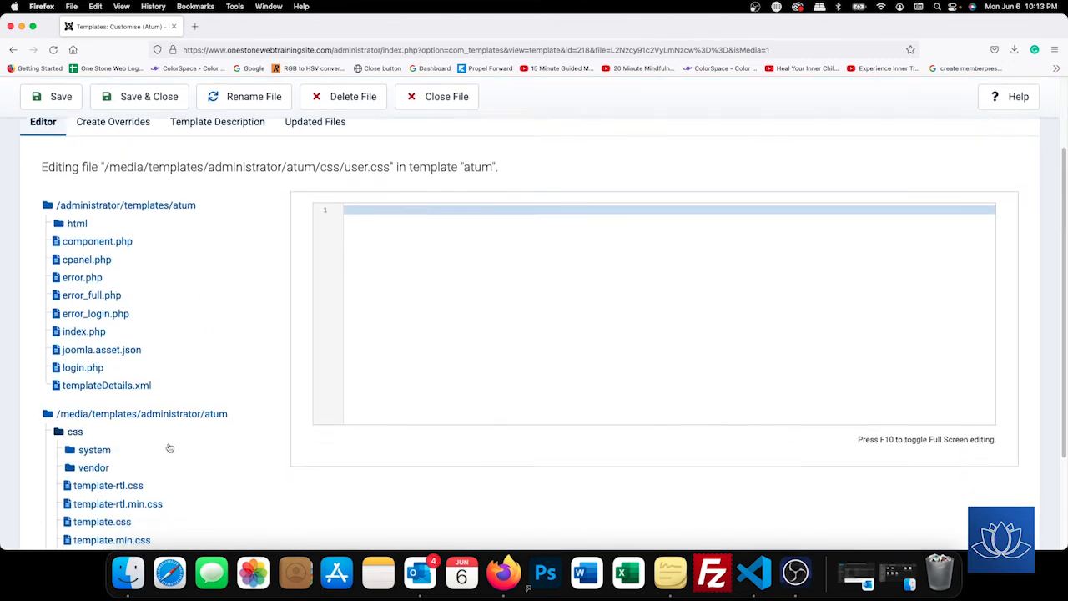
scroll(133, 438, down, 3)
click(106, 431)
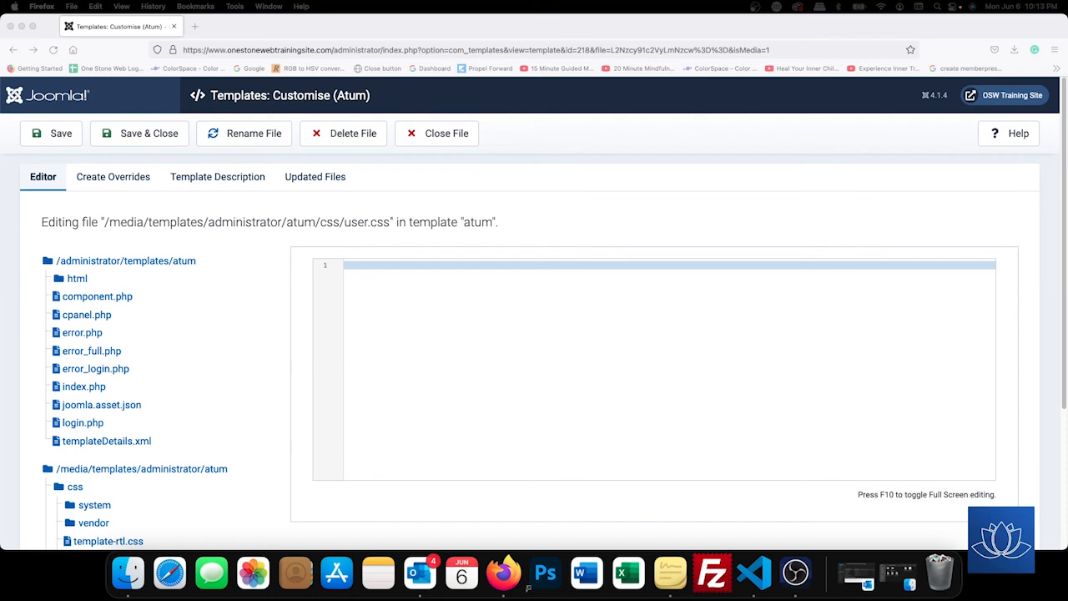
right_click(364, 276)
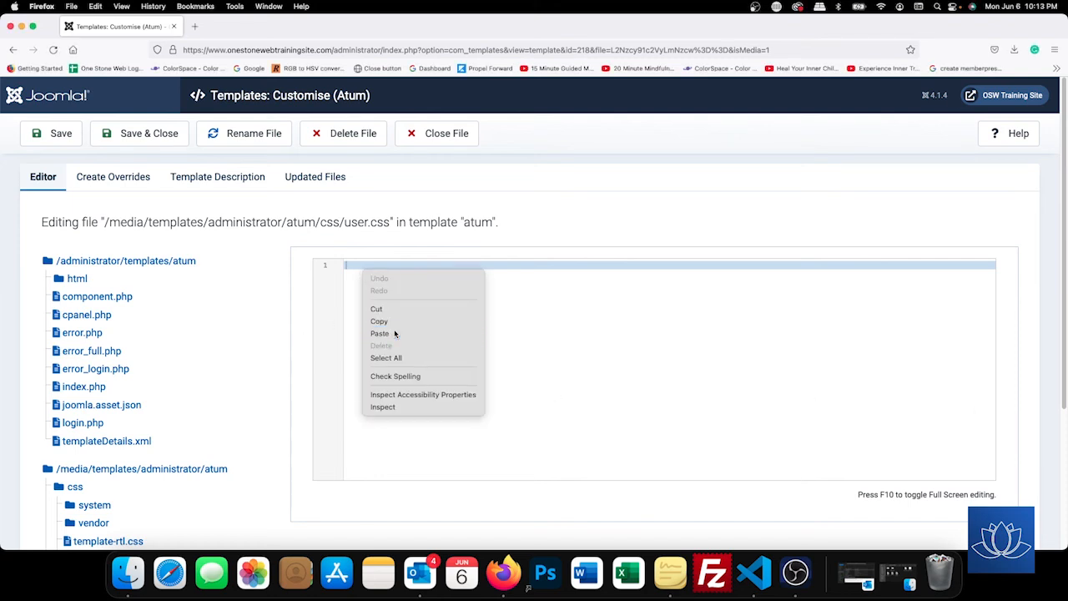
click(395, 333)
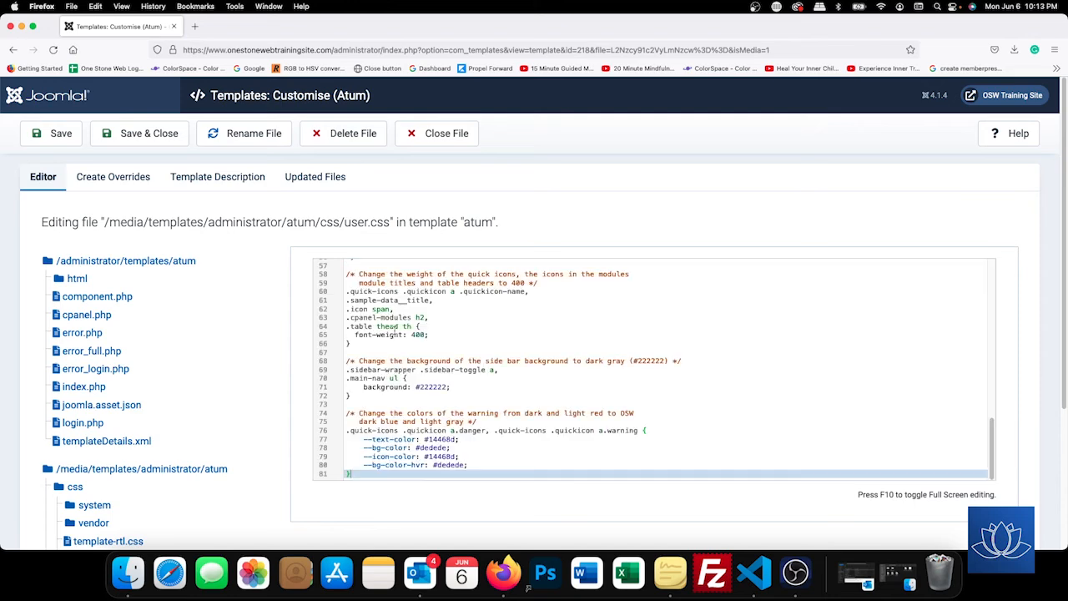
Save user.css, close the Atum template editor, and return to the Home Dashboard.
click(137, 137)
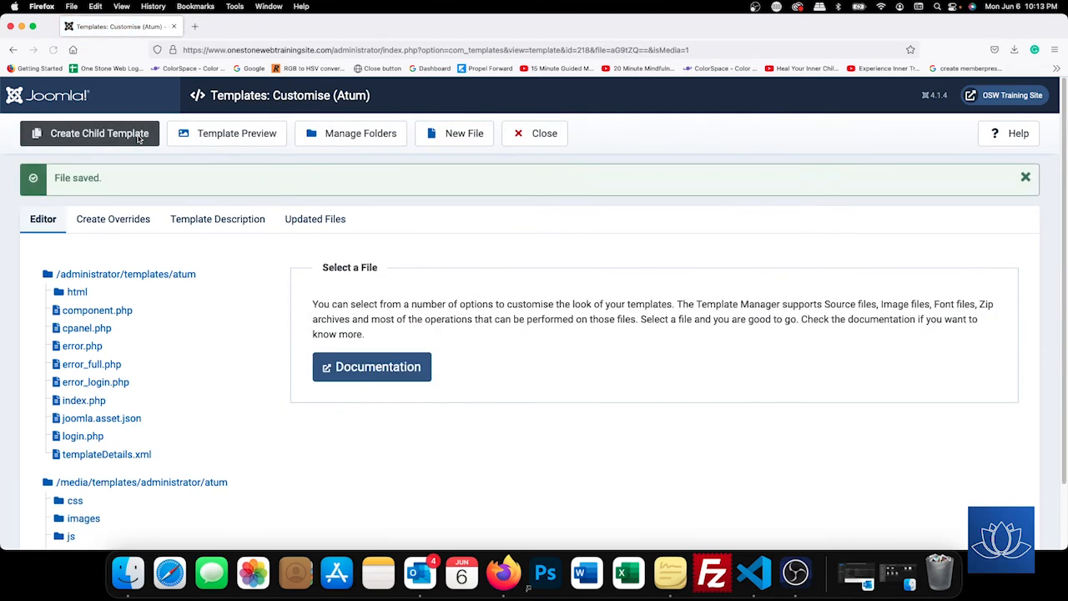
click(544, 133)
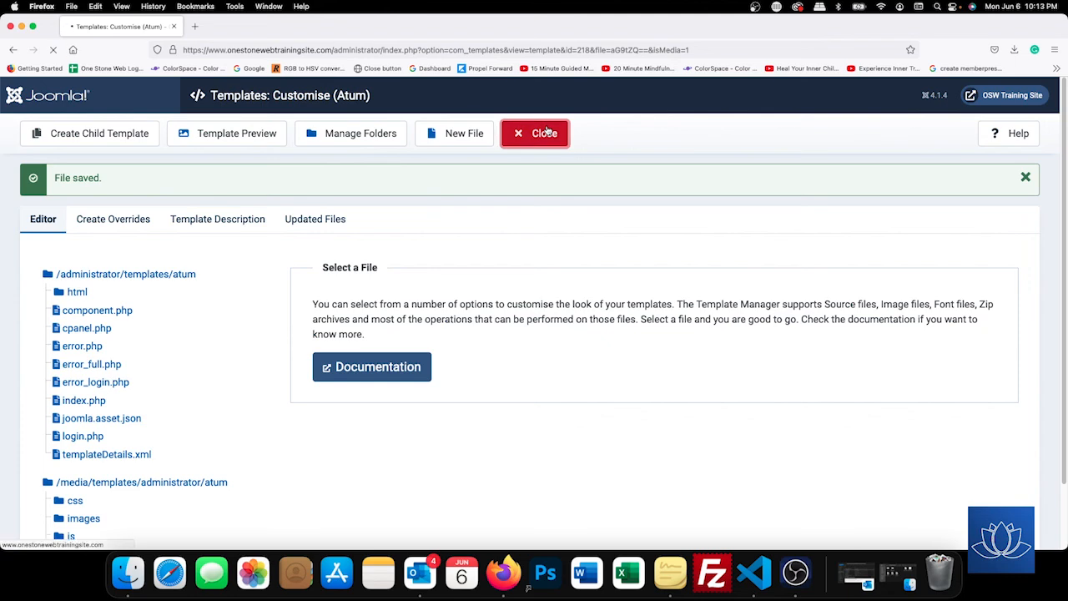
click(62, 148)
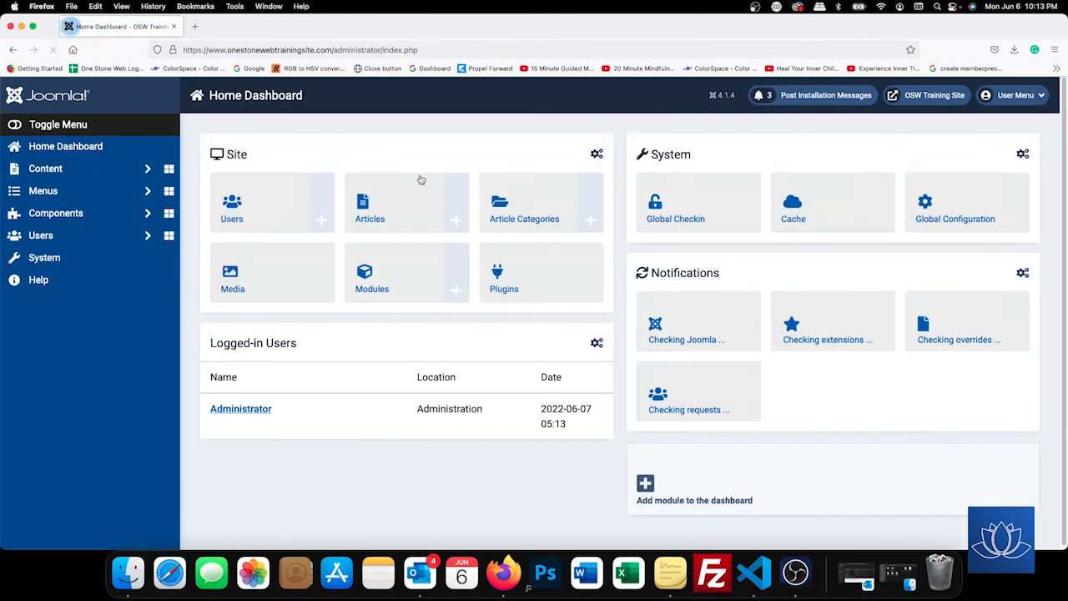